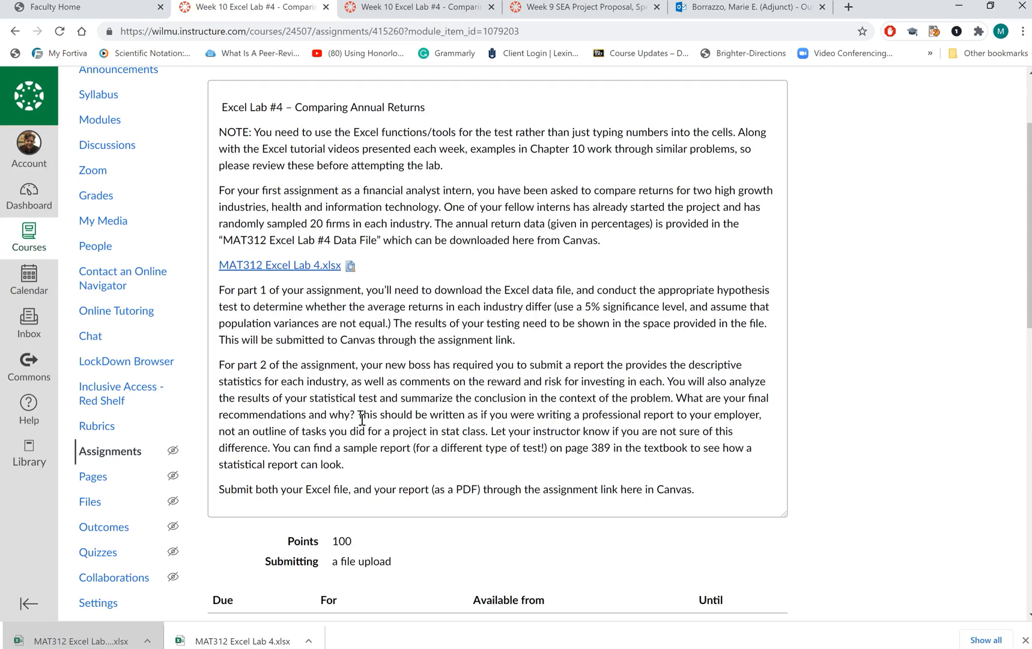
# Step: Review the assignment's part 1 instructions and the existing data, t-test output and descriptive statistics in the workbook
pyautogui.moveTo(515, 341); pyautogui.dragTo(213, 299)
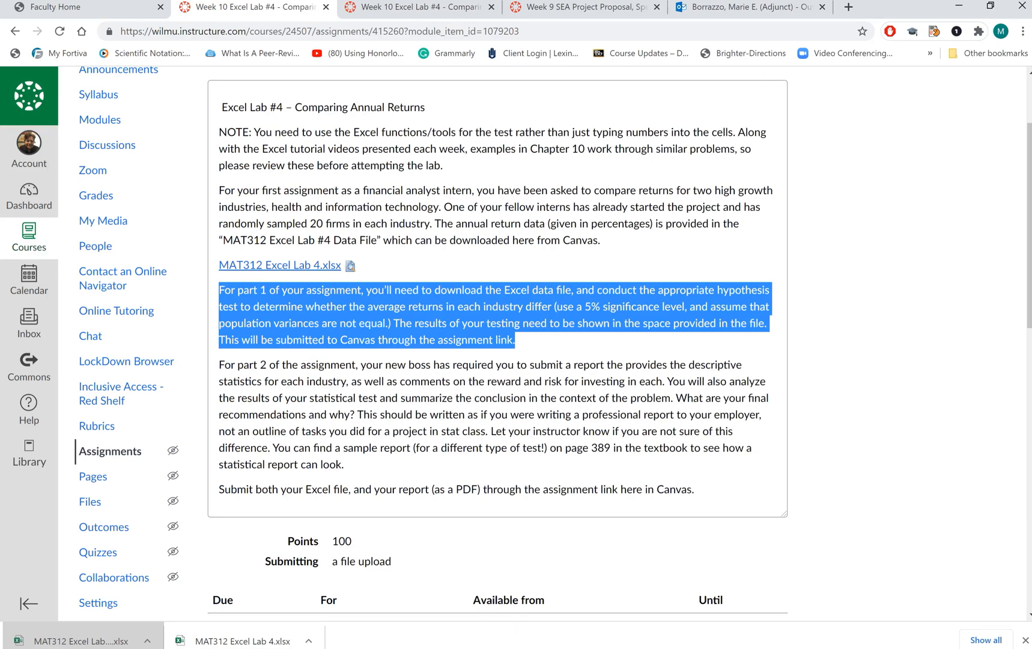
pyautogui.hotkey('alt', 'Tab')
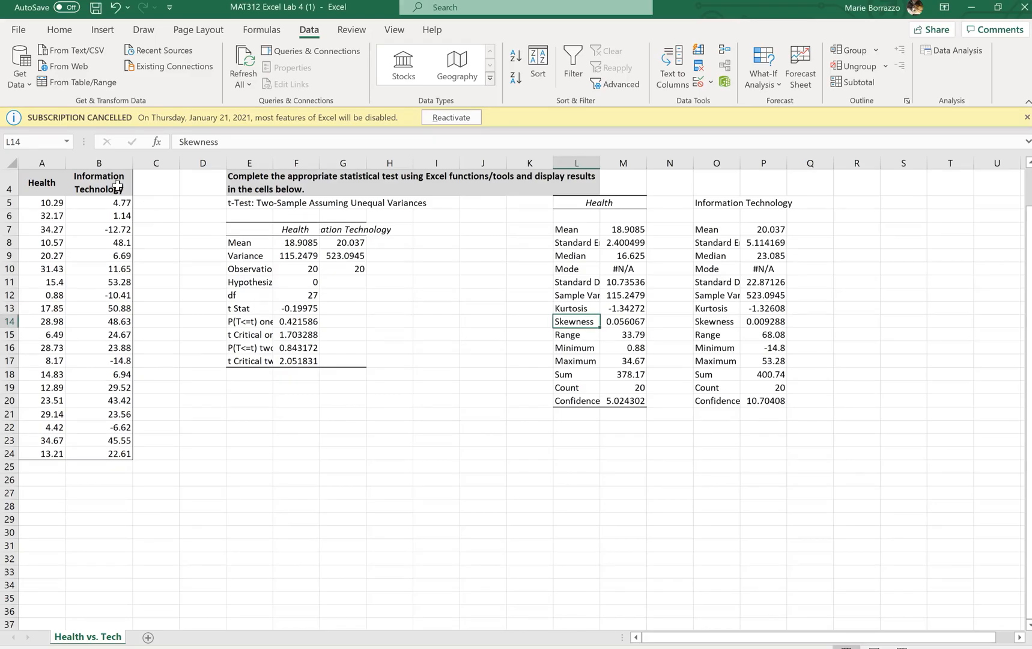
pyautogui.moveTo(139, 181); pyautogui.dragTo(48, 464)
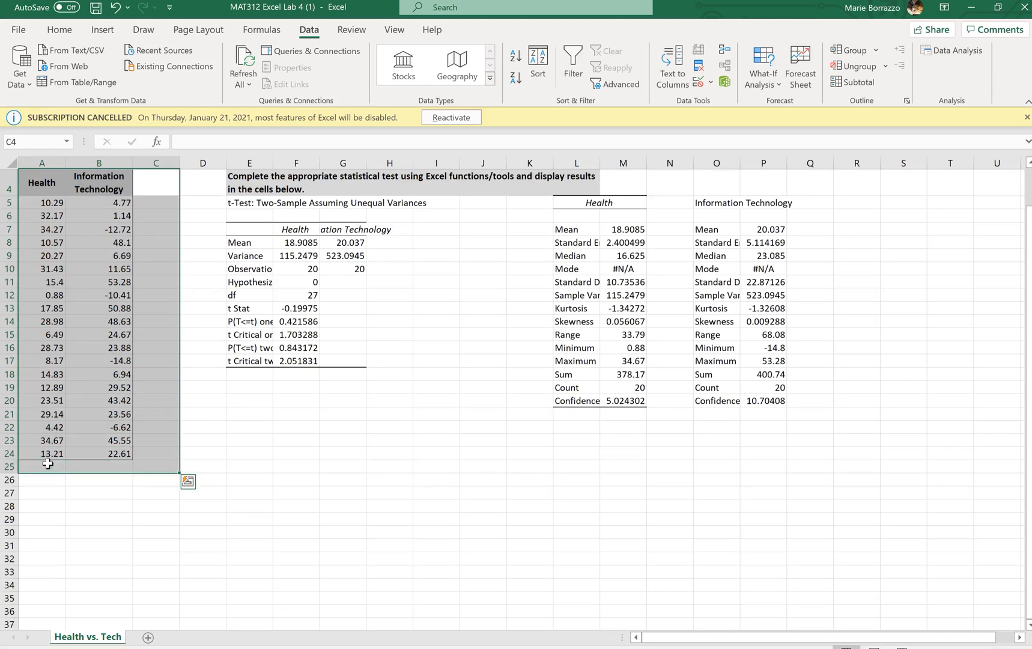
pyautogui.click(340, 411)
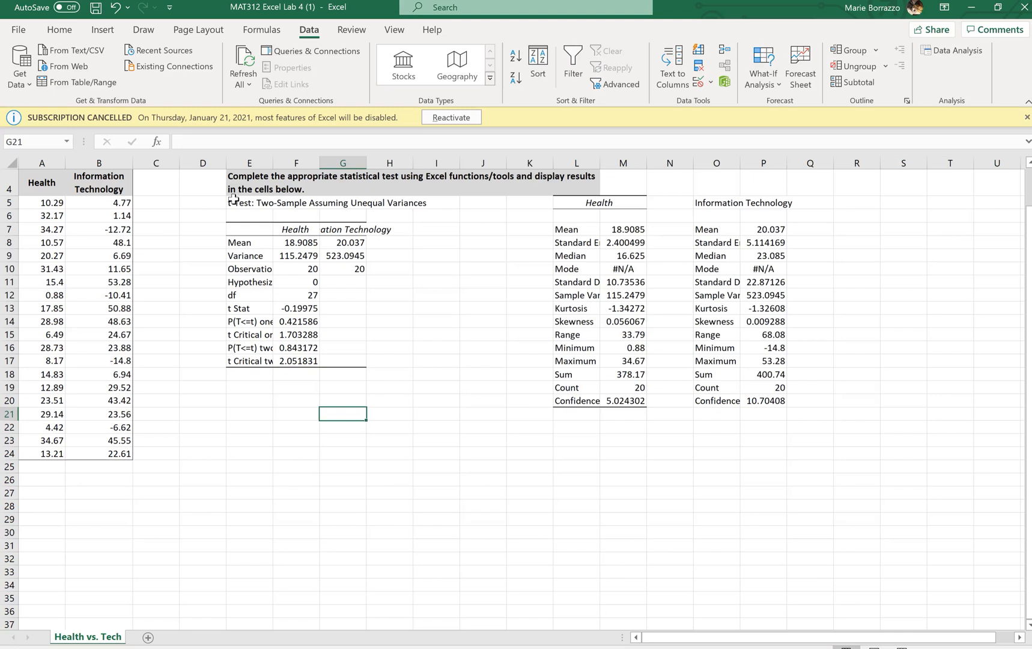
pyautogui.moveTo(235, 203); pyautogui.dragTo(425, 210)
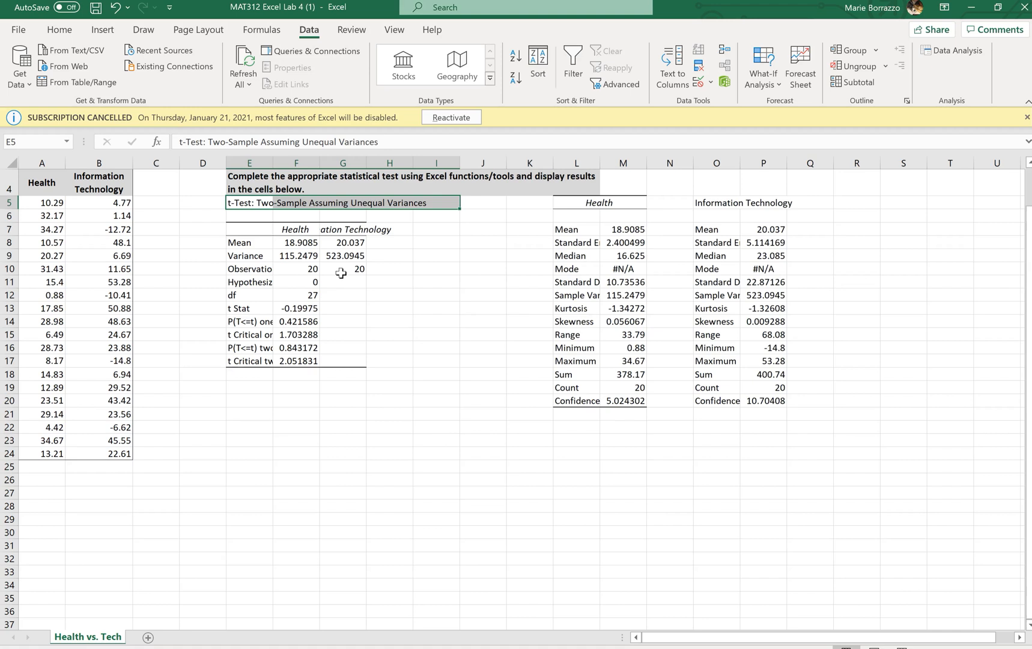
pyautogui.click(329, 349)
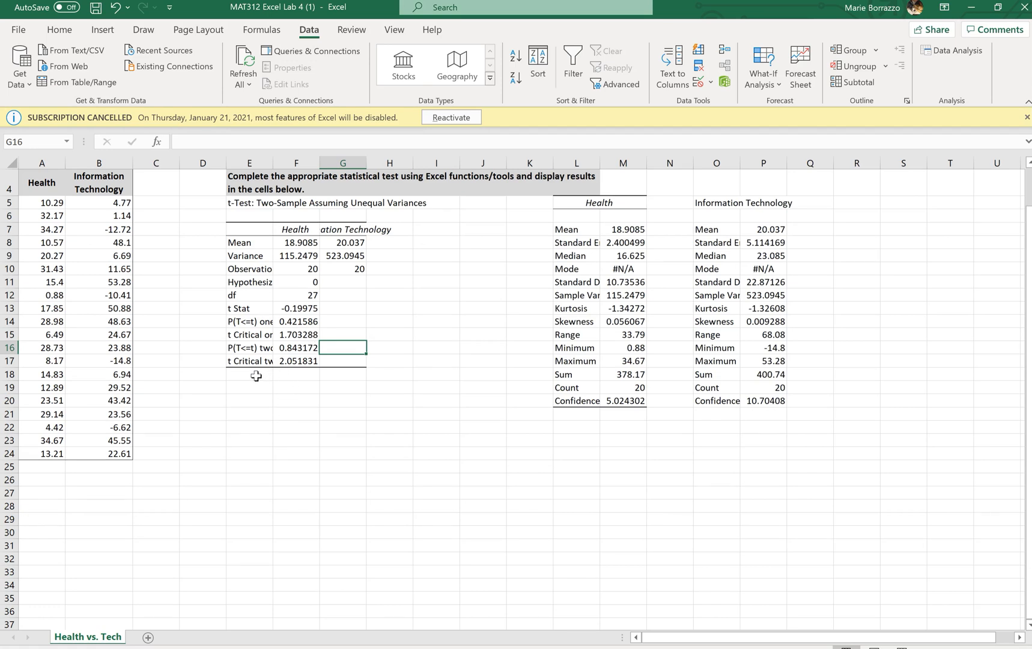
# Step: Label the one-tail critical value row as OV and the two-tail critical value row as CV in column G
pyautogui.click(352, 332)
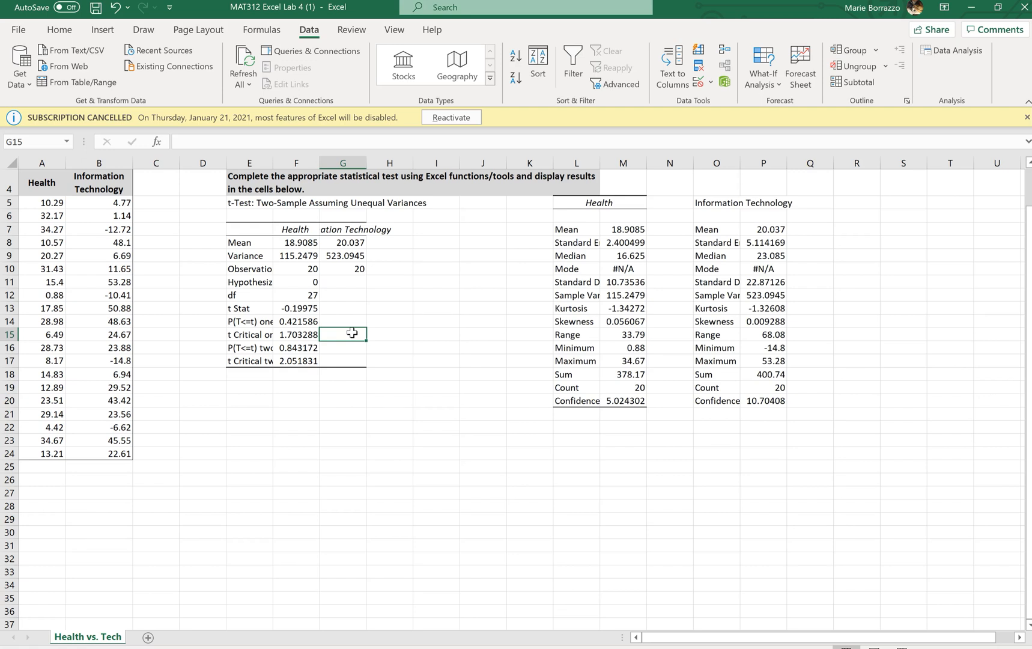
pyautogui.write('OV')
pyautogui.press('Return')
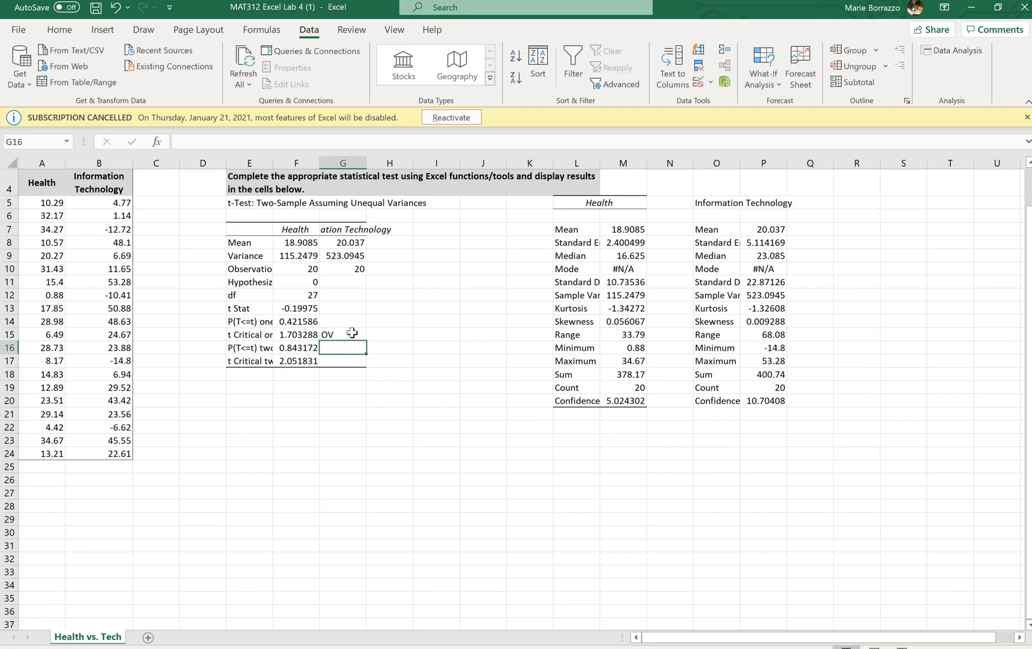
pyautogui.press('Return')
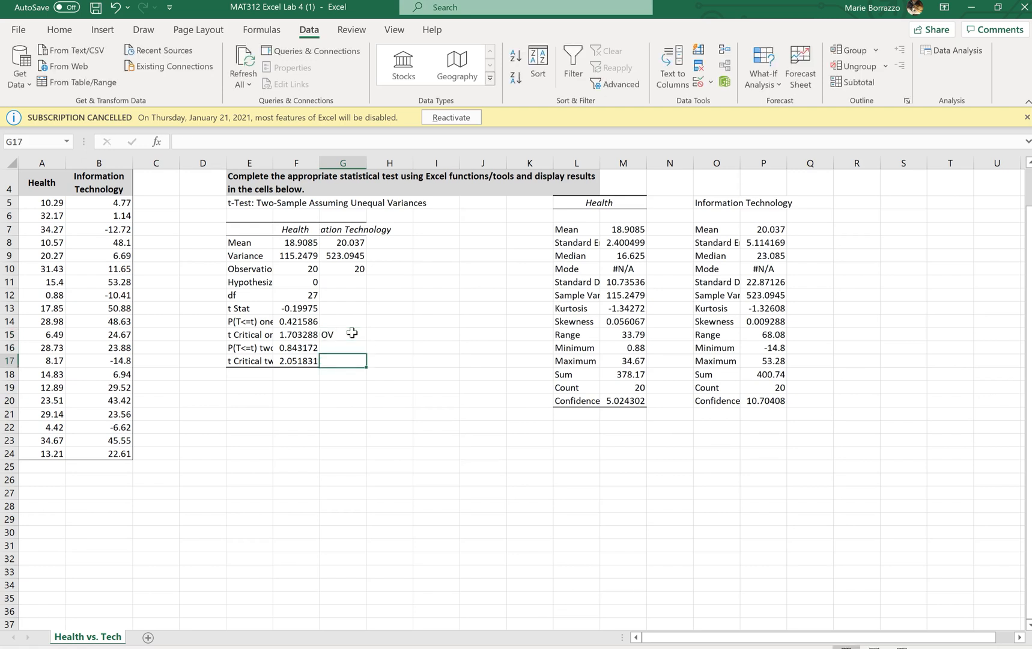
pyautogui.write('CV')
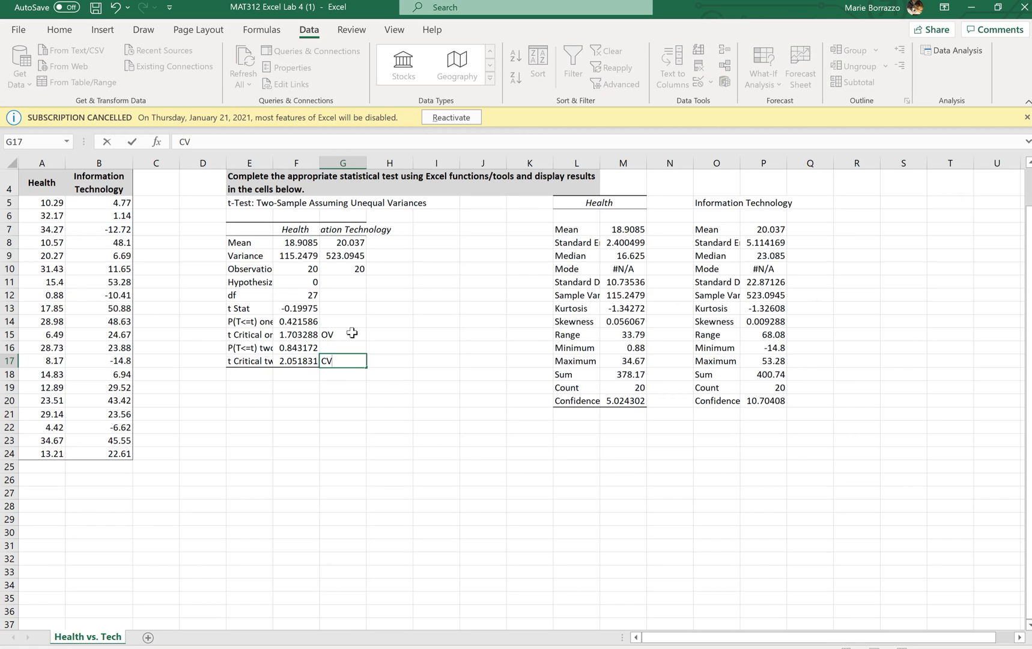
pyautogui.press('Tab')
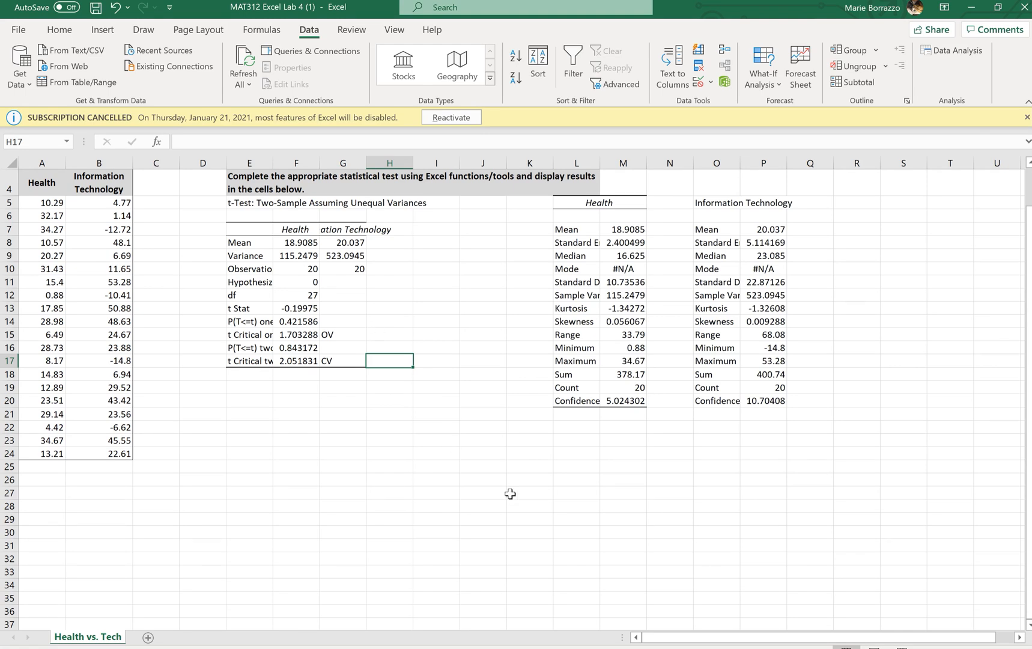
# Step: Open the t-Test: Two-Sample Assuming Unequal Variances tool to review its input ranges, labels, alpha and output settings
pyautogui.click(962, 50)
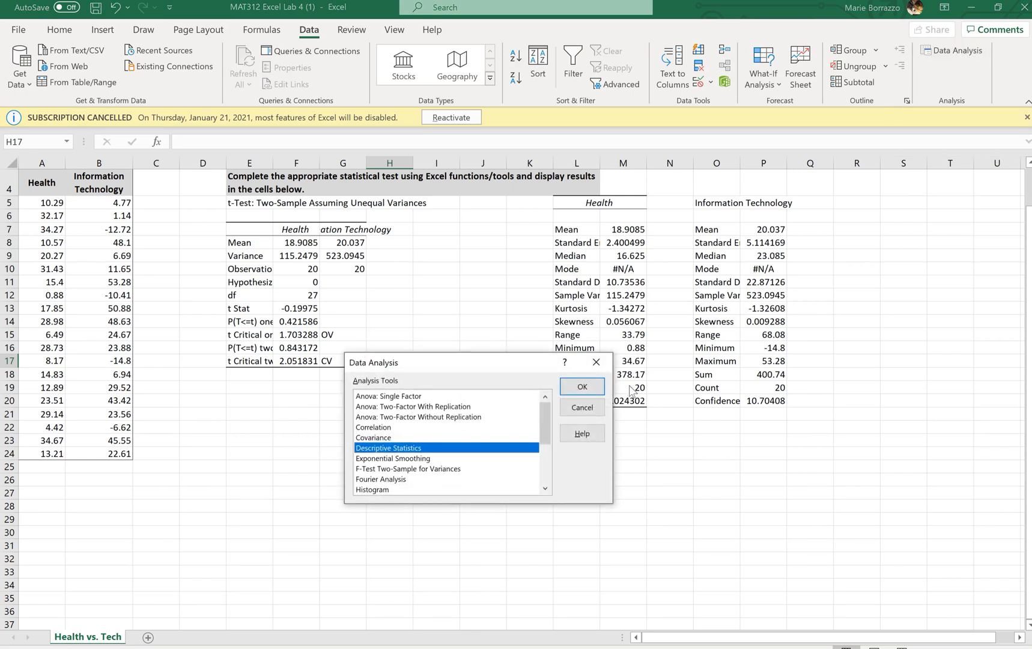
pyautogui.moveTo(547, 428); pyautogui.dragTo(546, 486)
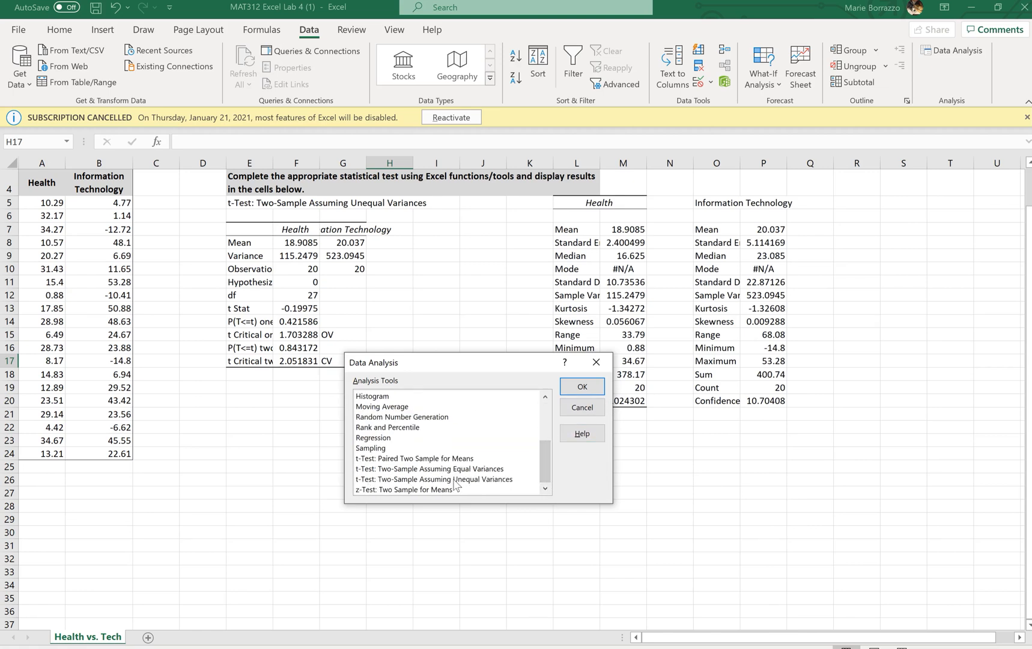
pyautogui.click(499, 479)
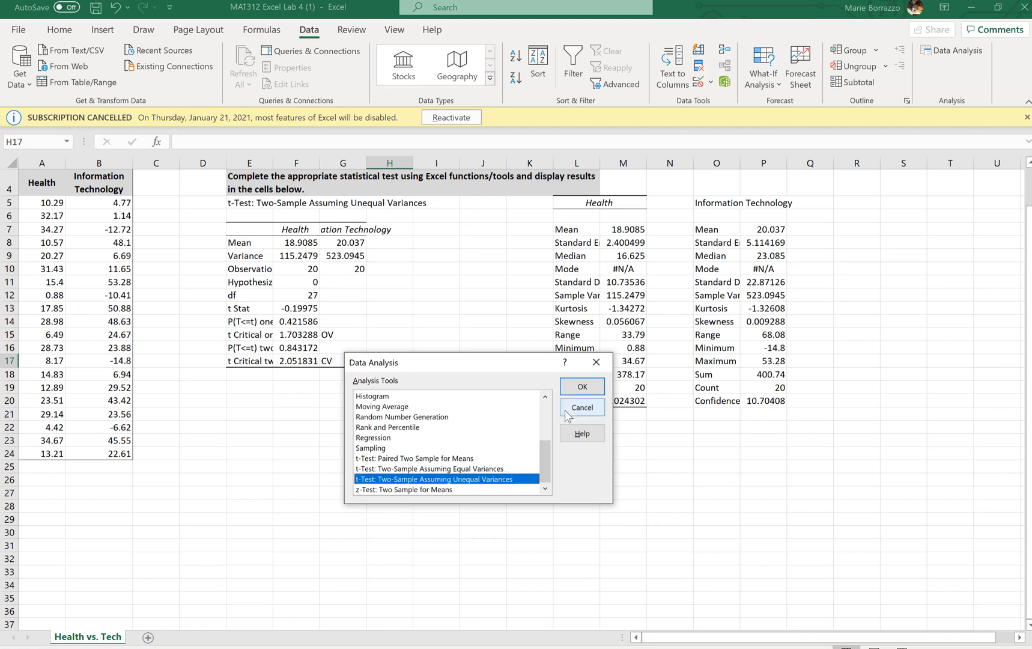
pyautogui.click(570, 388)
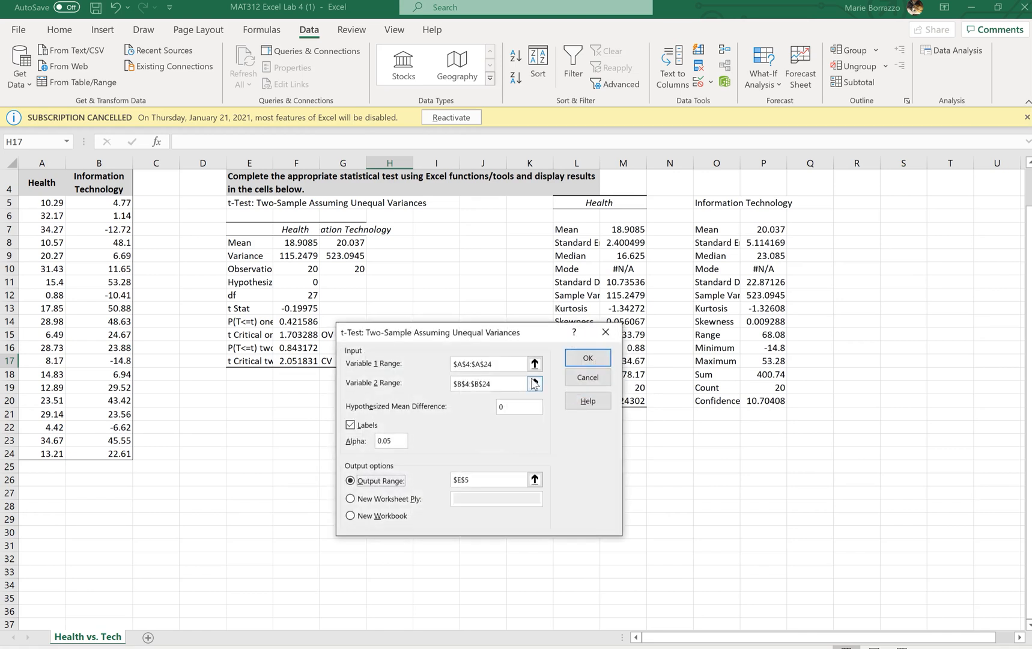
pyautogui.click(502, 365)
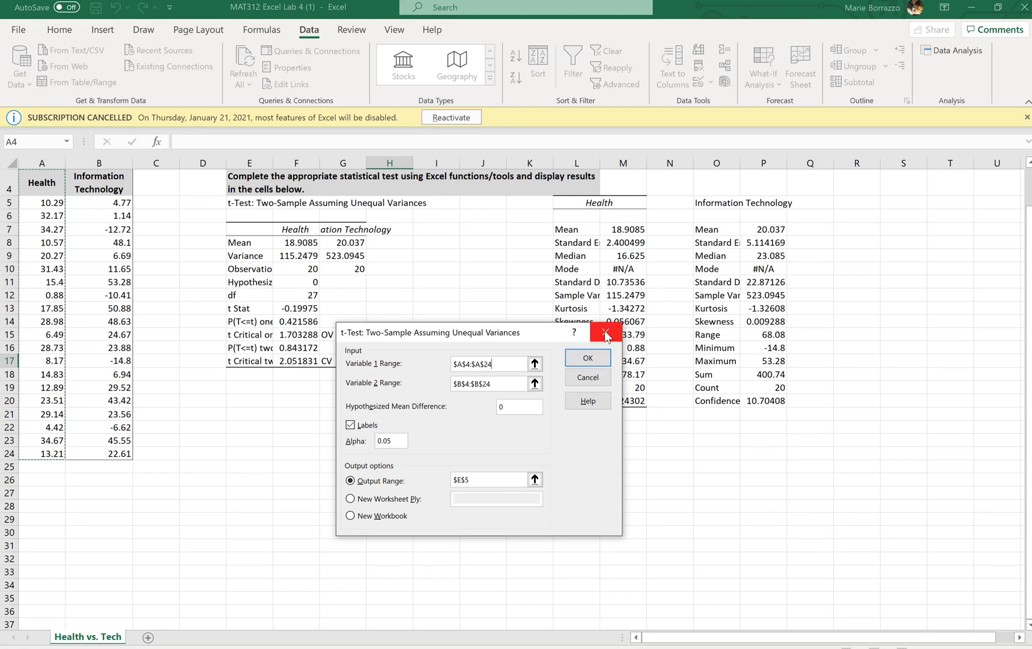
pyautogui.click(588, 377)
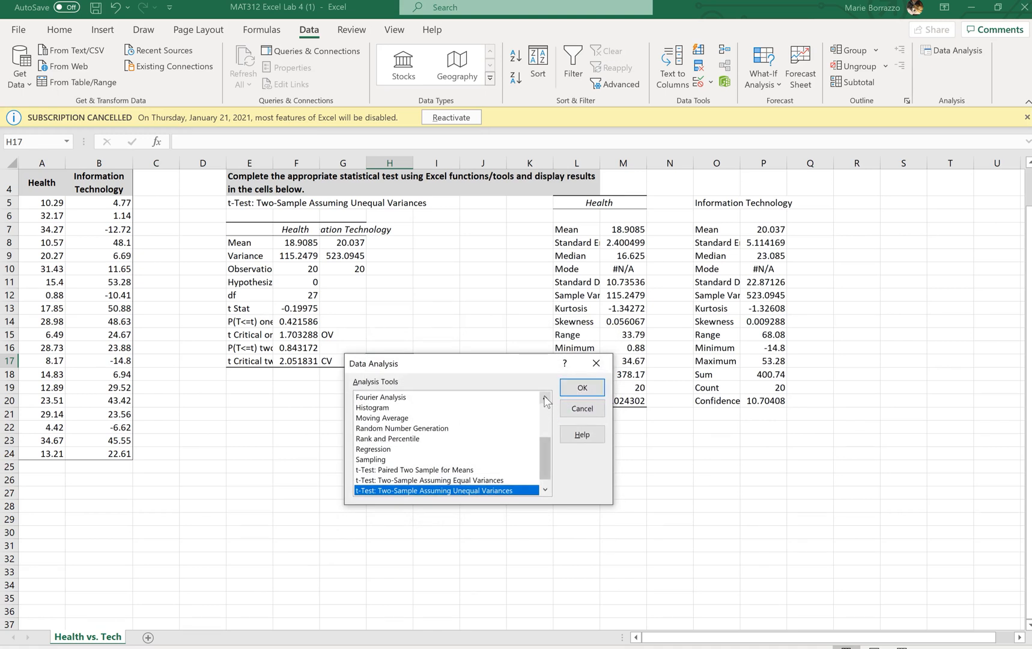
# Step: Locate Descriptive Statistics in the Data Analysis tools list and close the dialog
pyautogui.click(545, 398)
pyautogui.click(545, 399)
pyautogui.click(545, 399)
pyautogui.click(545, 399)
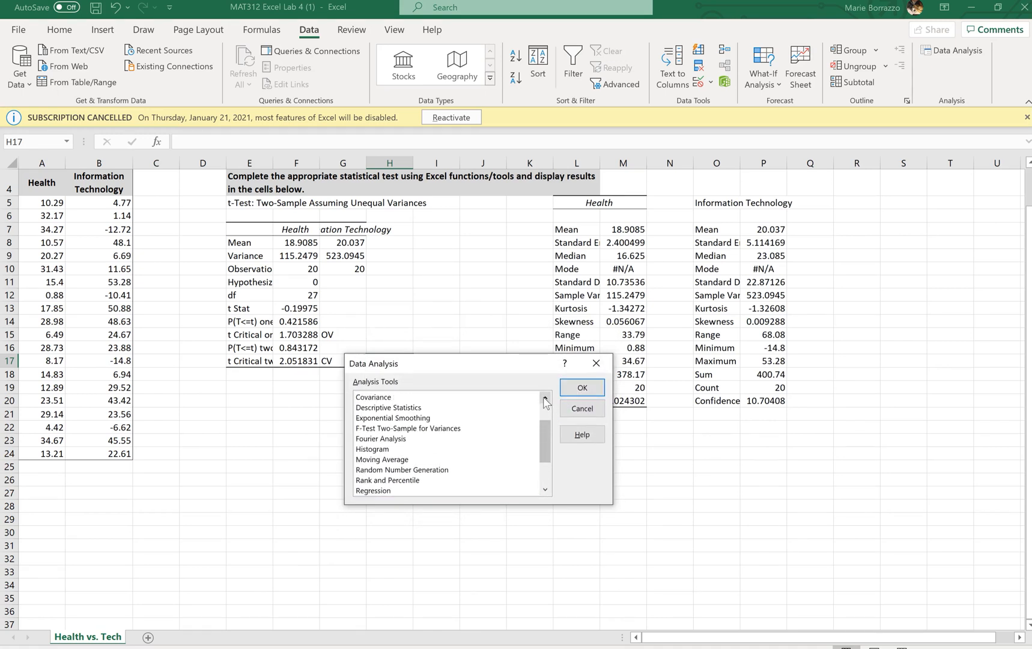
pyautogui.click(415, 407)
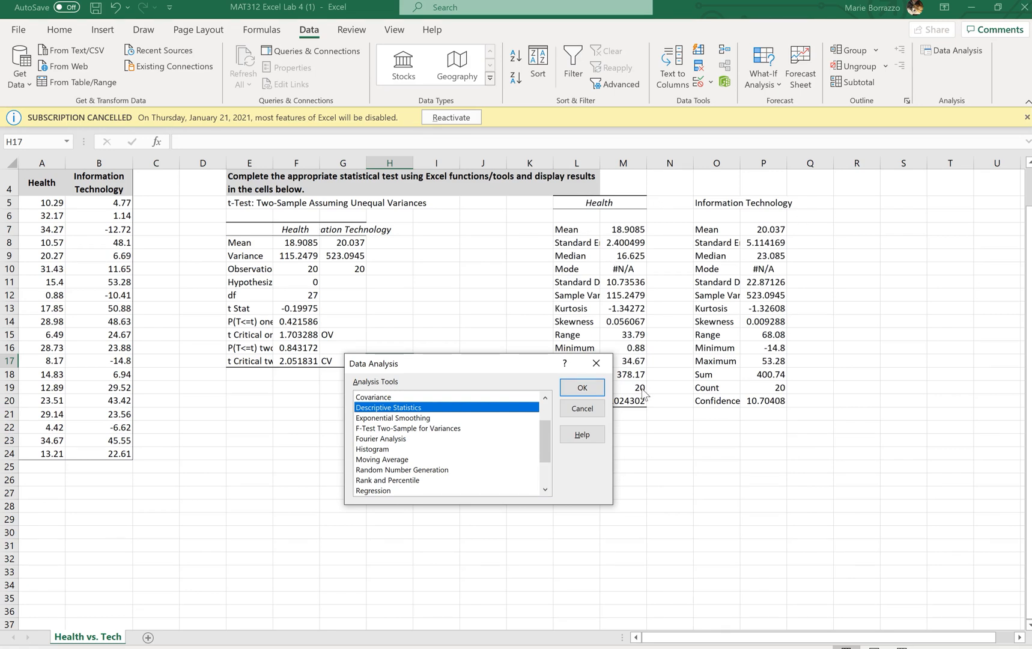
pyautogui.click(597, 364)
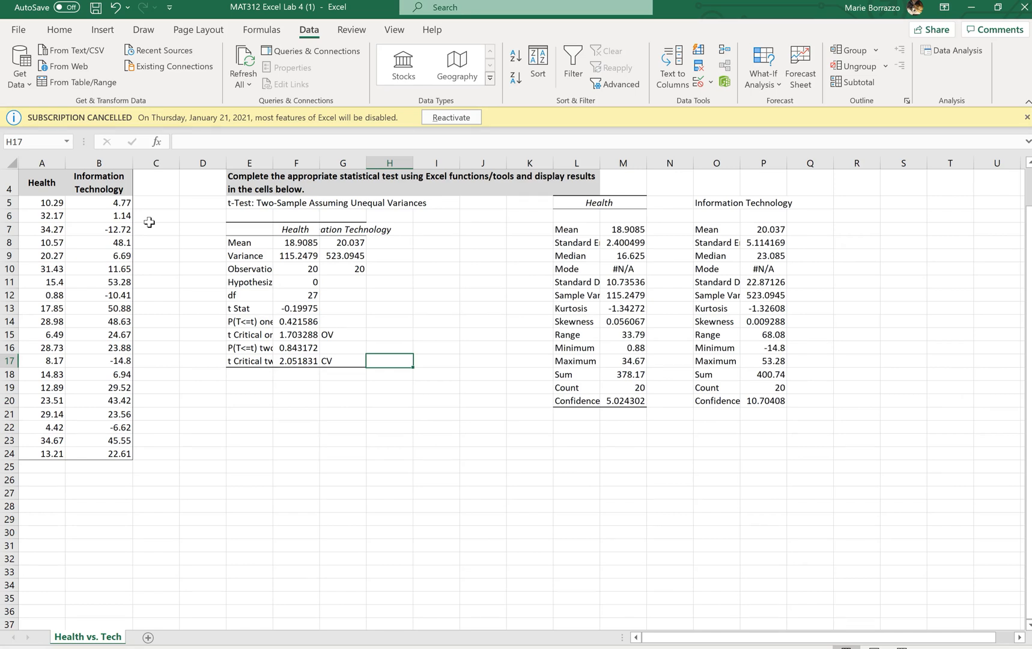
pyautogui.click(104, 33)
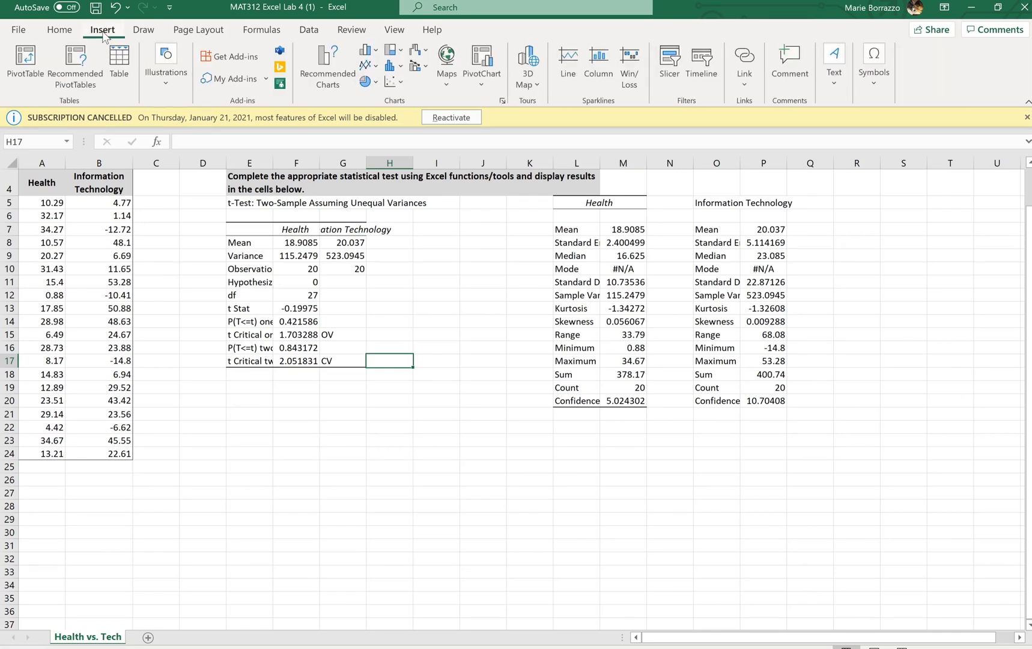
pyautogui.click(392, 70)
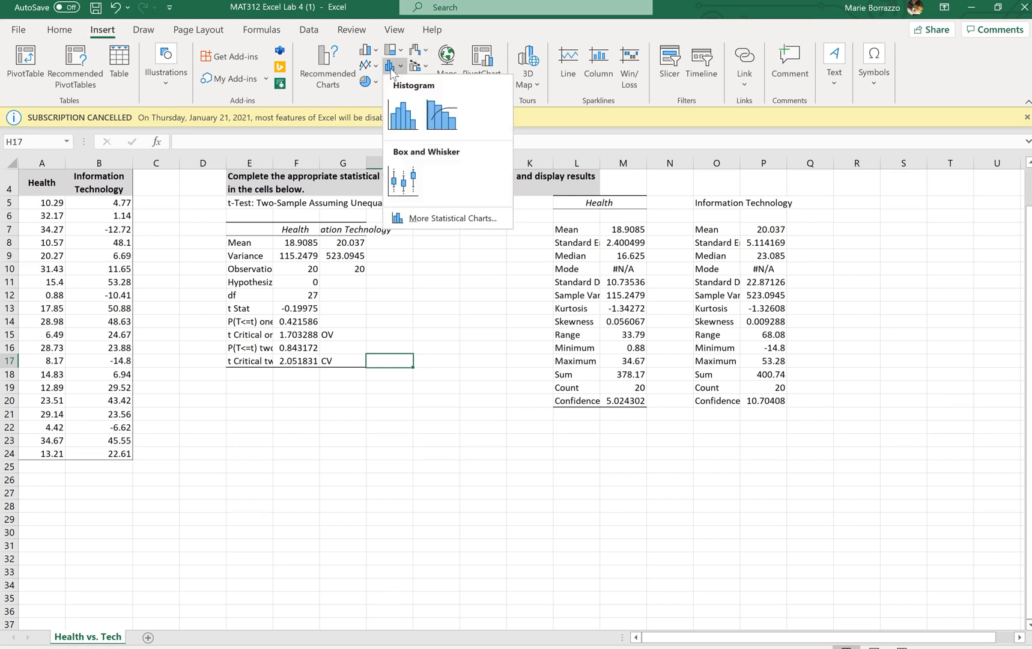
pyautogui.click(396, 168)
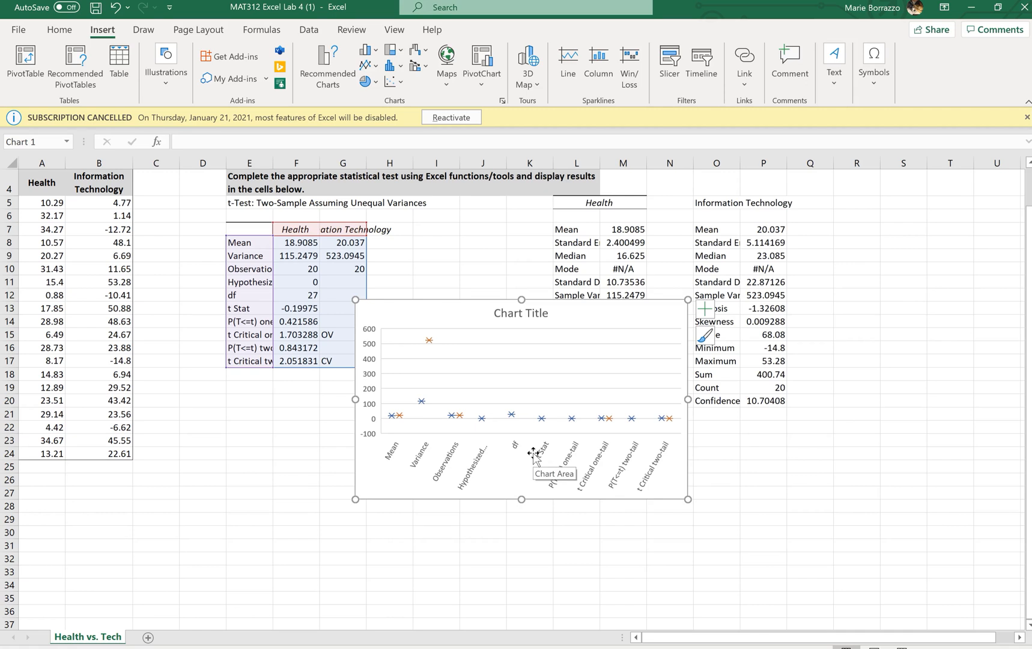
pyautogui.click(616, 308)
pyautogui.press('Delete')
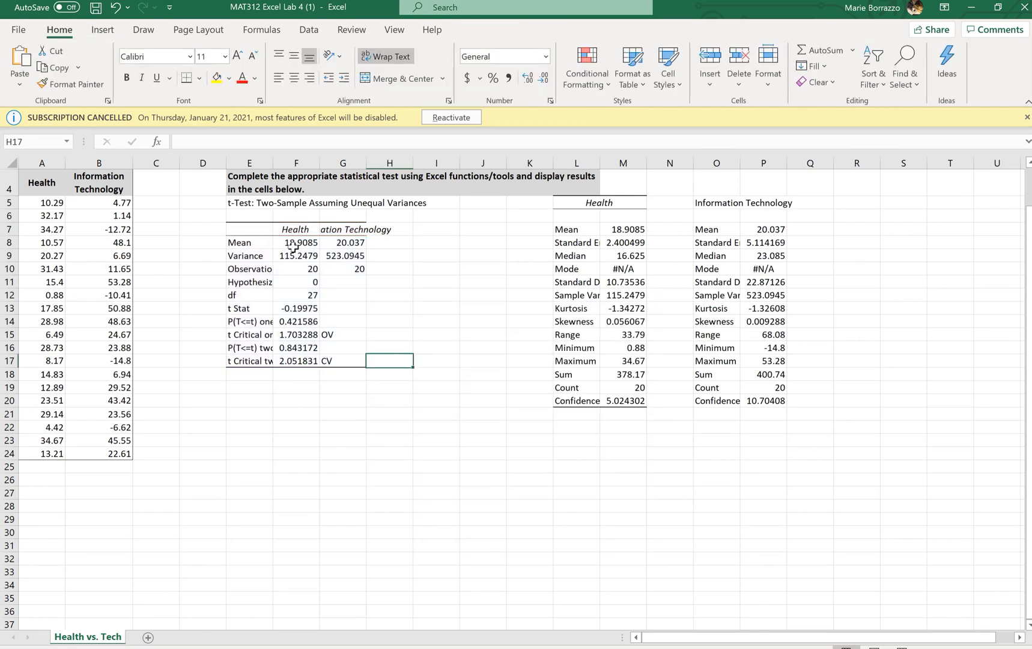
# Step: Insert a Box and Whisker chart of the Health returns A5:A24 and move it below the statistics
pyautogui.moveTo(53, 203); pyautogui.dragTo(28, 452)
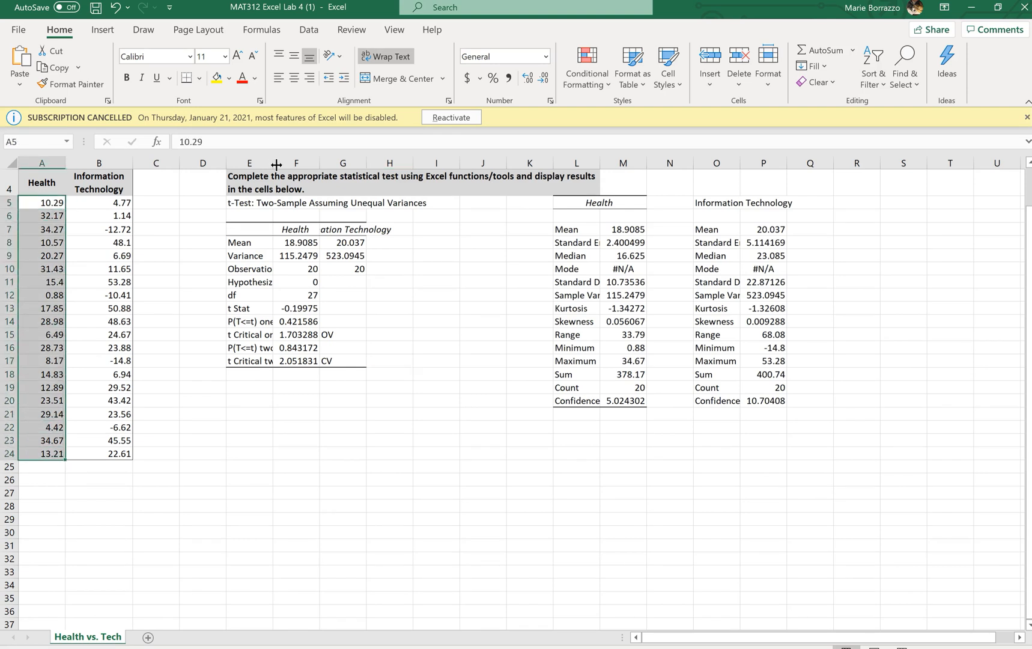
pyautogui.click(96, 32)
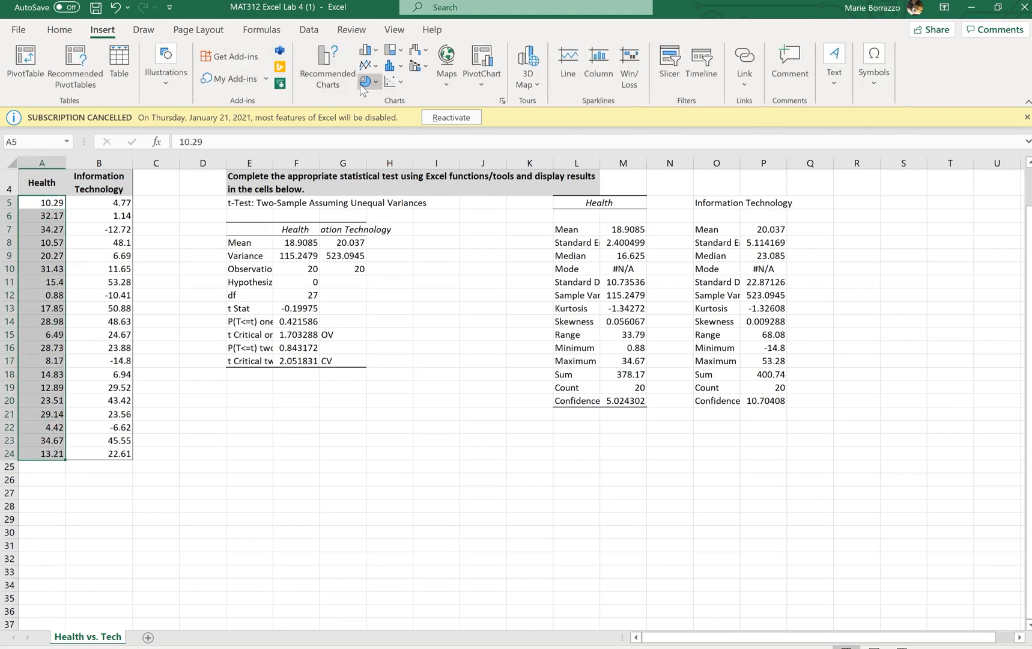
pyautogui.click(392, 68)
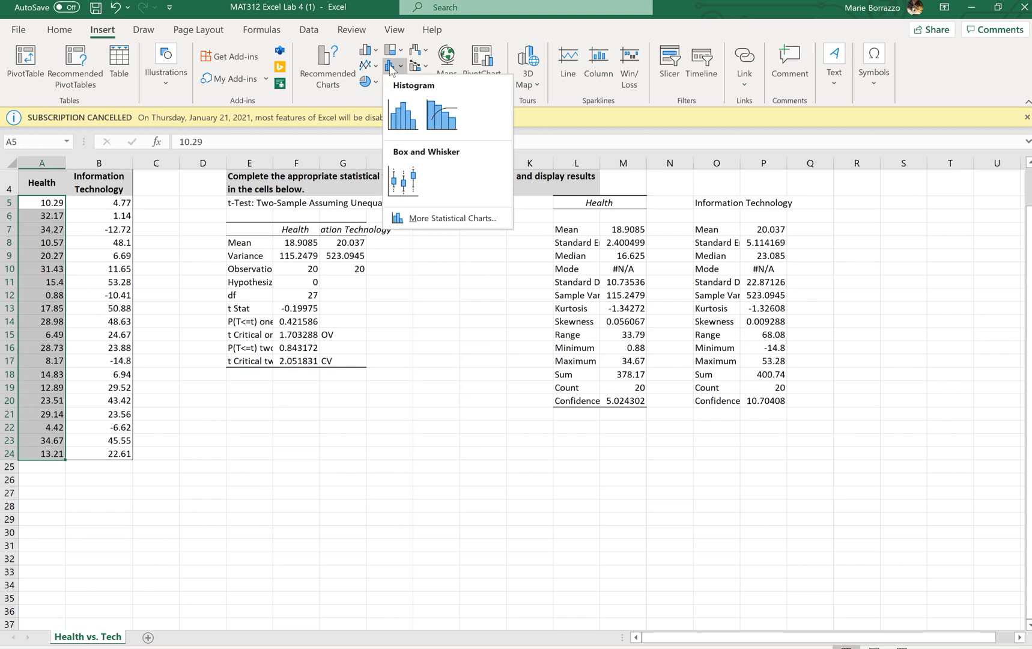
pyautogui.click(399, 183)
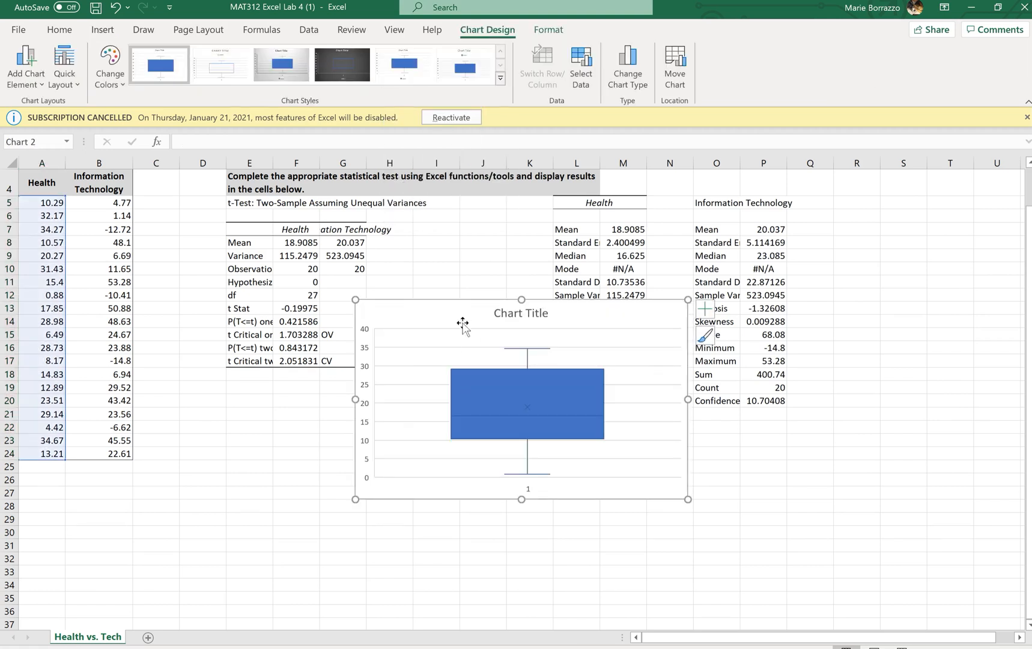
pyautogui.moveTo(455, 320)
pyautogui.mouseDown()
pyautogui.moveTo(417, 414)
pyautogui.moveTo(426, 420)
pyautogui.mouseUp()
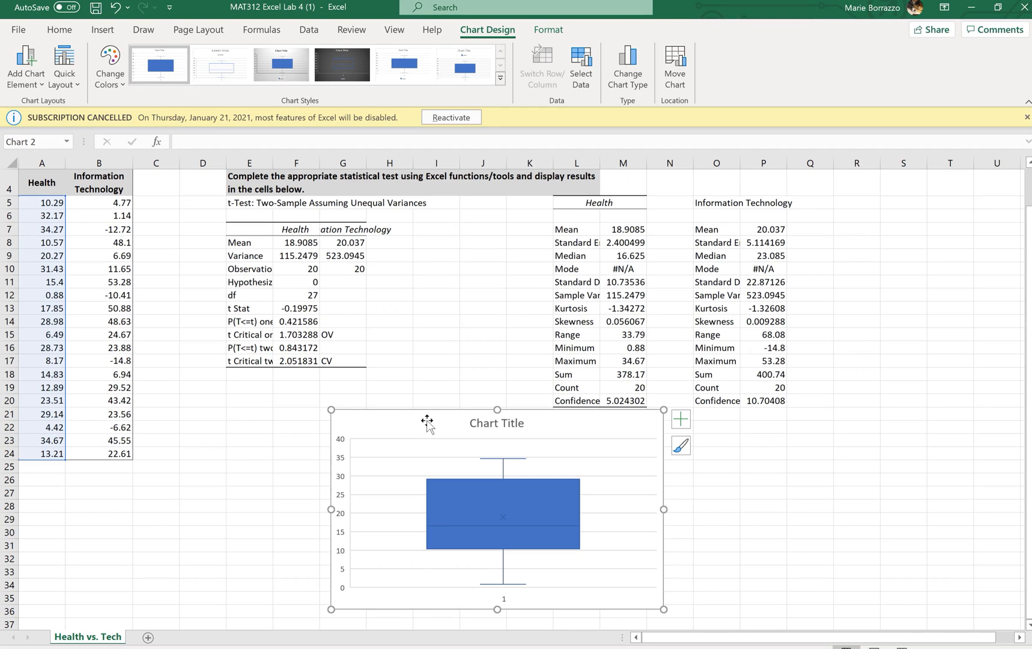
# Step: Insert a Box and Whisker chart of the Information Technology returns B5:B24 and place it beside the first chart
pyautogui.click(123, 202)
pyautogui.moveTo(123, 201); pyautogui.dragTo(113, 458)
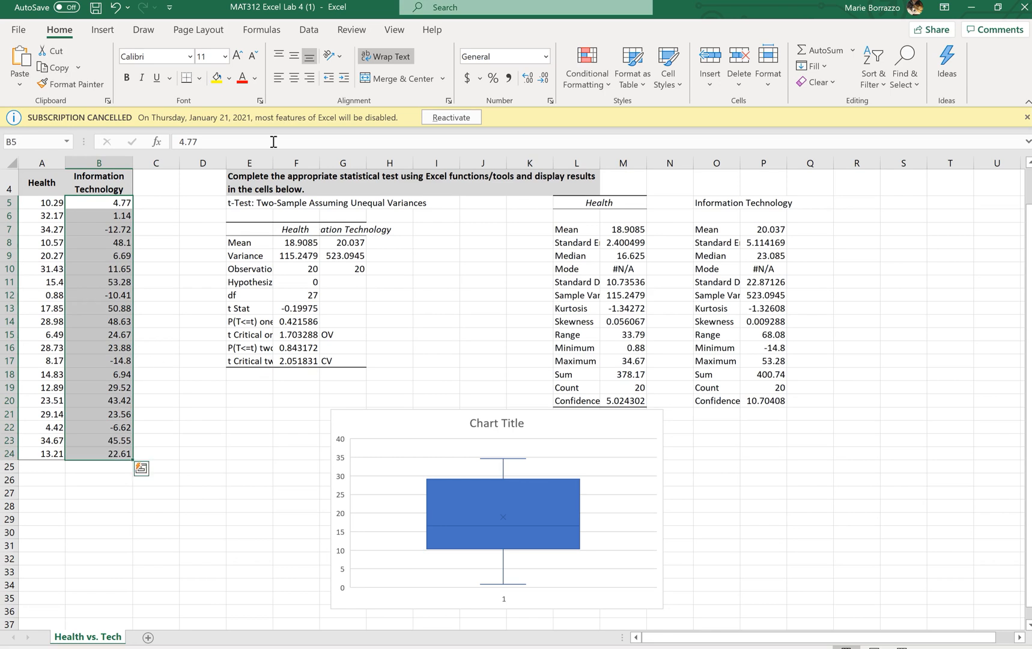
pyautogui.click(102, 29)
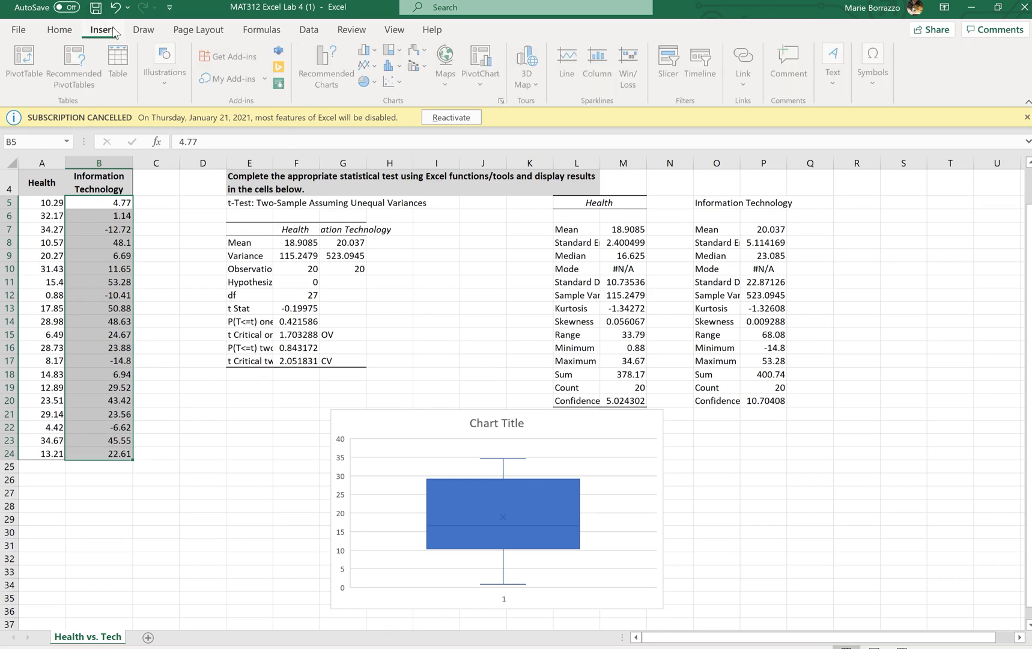
pyautogui.click(394, 81)
pyautogui.click(404, 175)
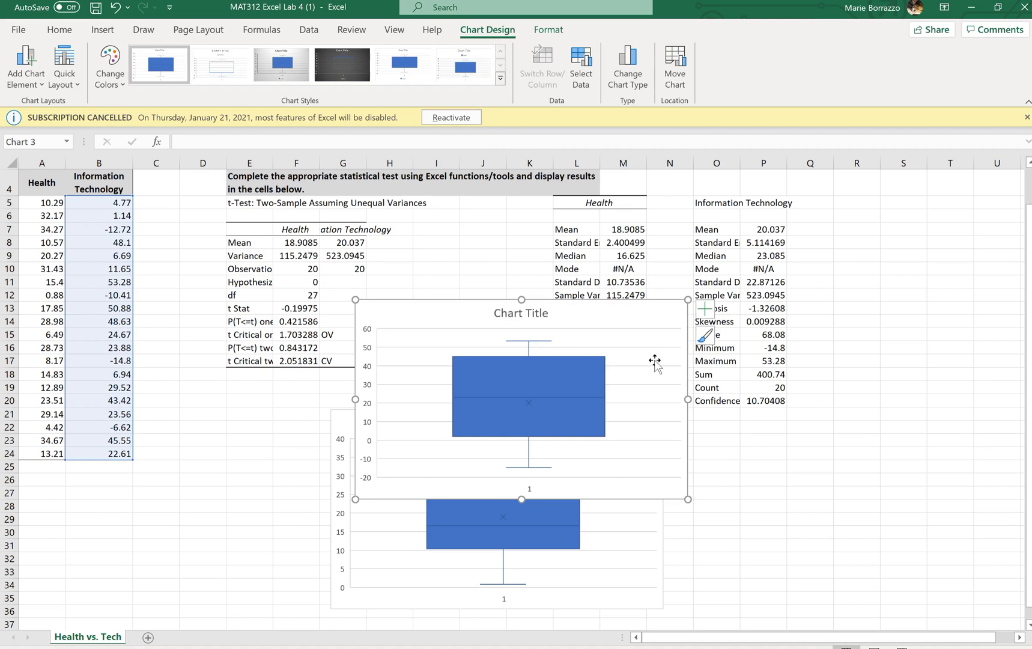
pyautogui.moveTo(604, 311)
pyautogui.mouseDown()
pyautogui.moveTo(866, 434)
pyautogui.moveTo(926, 422)
pyautogui.mouseUp()
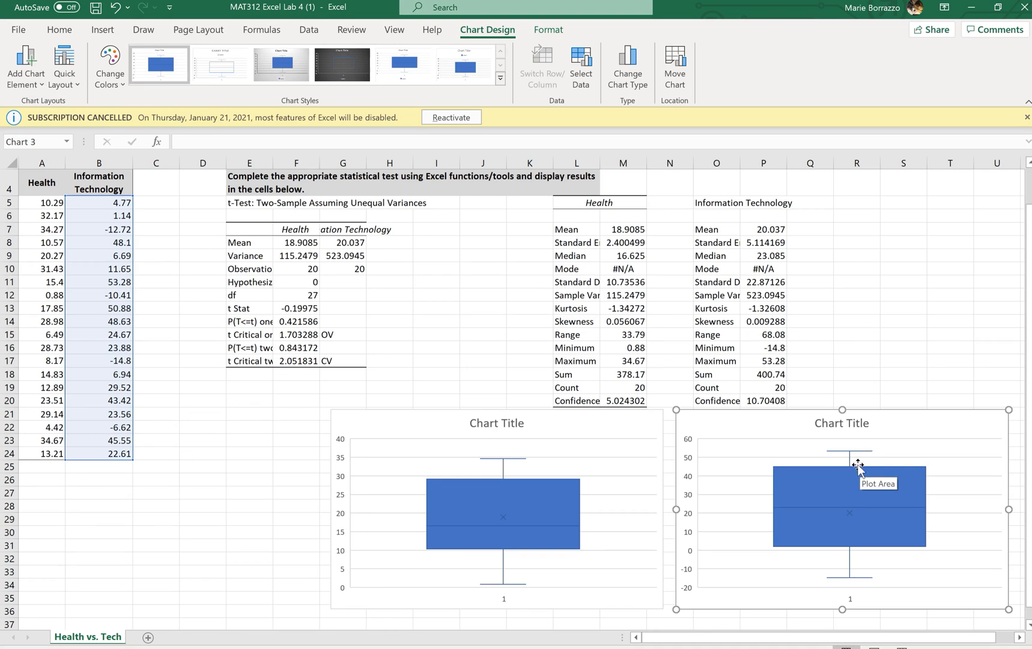
pyautogui.moveTo(859, 472)
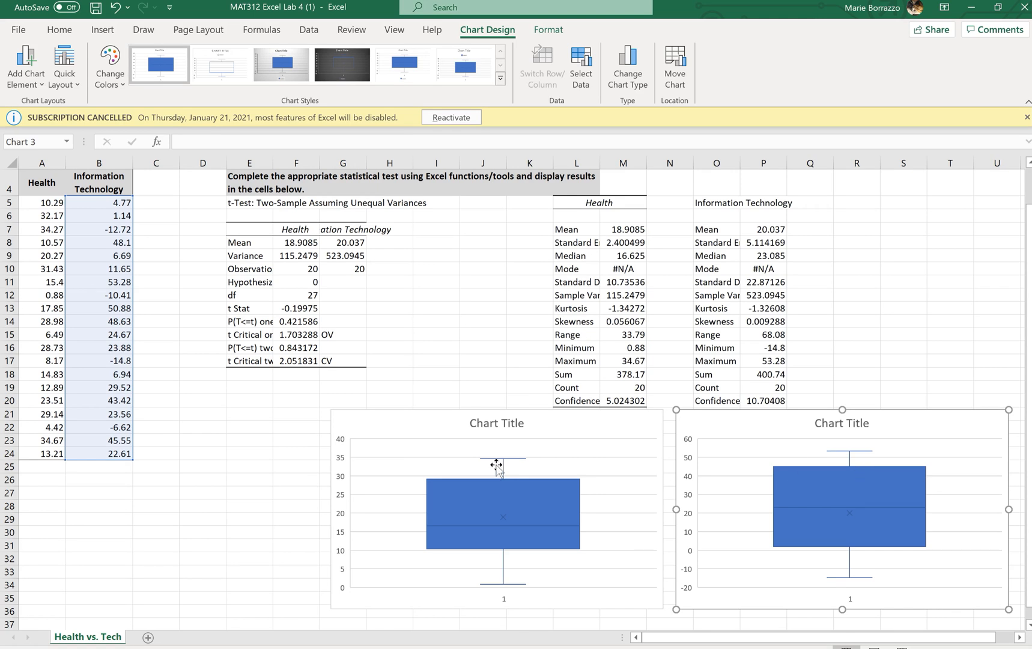
pyautogui.moveTo(508, 484)
pyautogui.moveTo(889, 506)
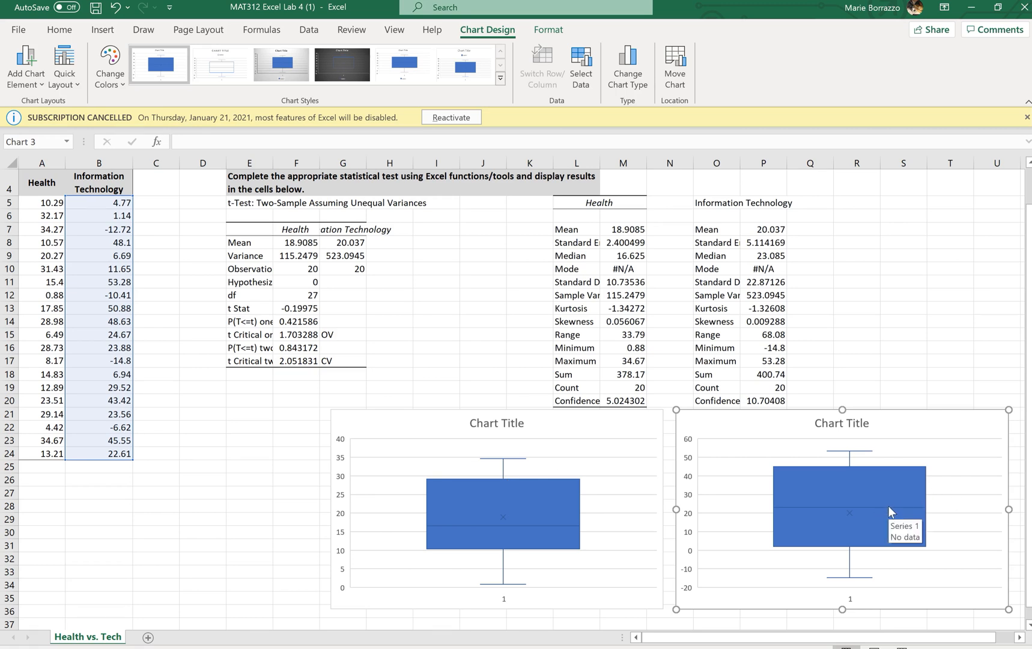
# Step: Retitle the second box-and-whisker chart "Information Technology"
pyautogui.click(844, 423)
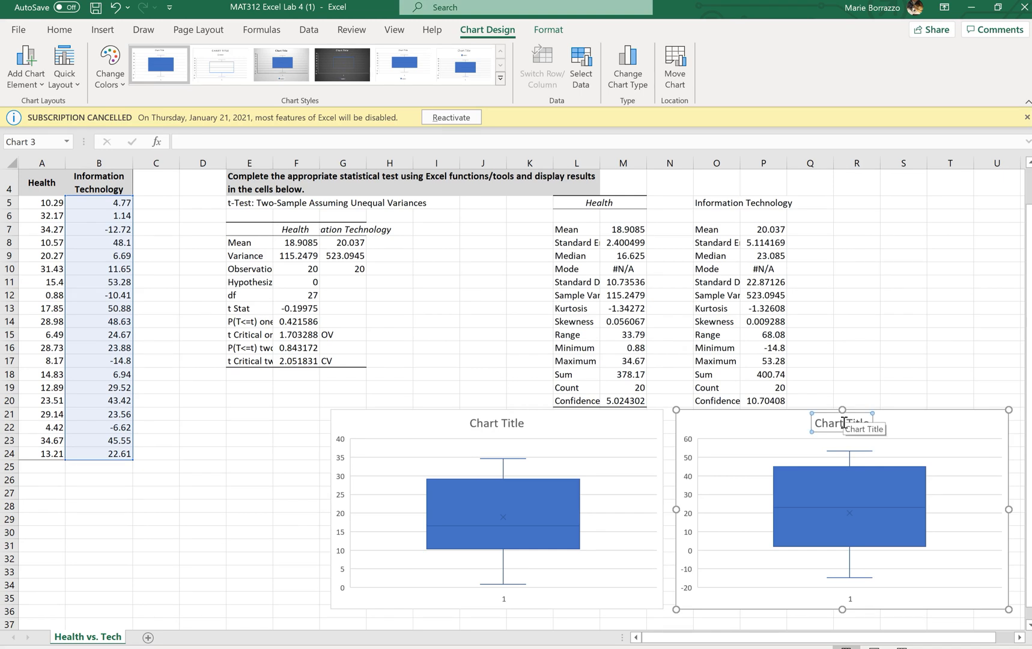
pyautogui.press('Escape')
pyautogui.click(844, 423)
pyautogui.write('i')
pyautogui.press('BackSpace')
pyautogui.write('Information T')
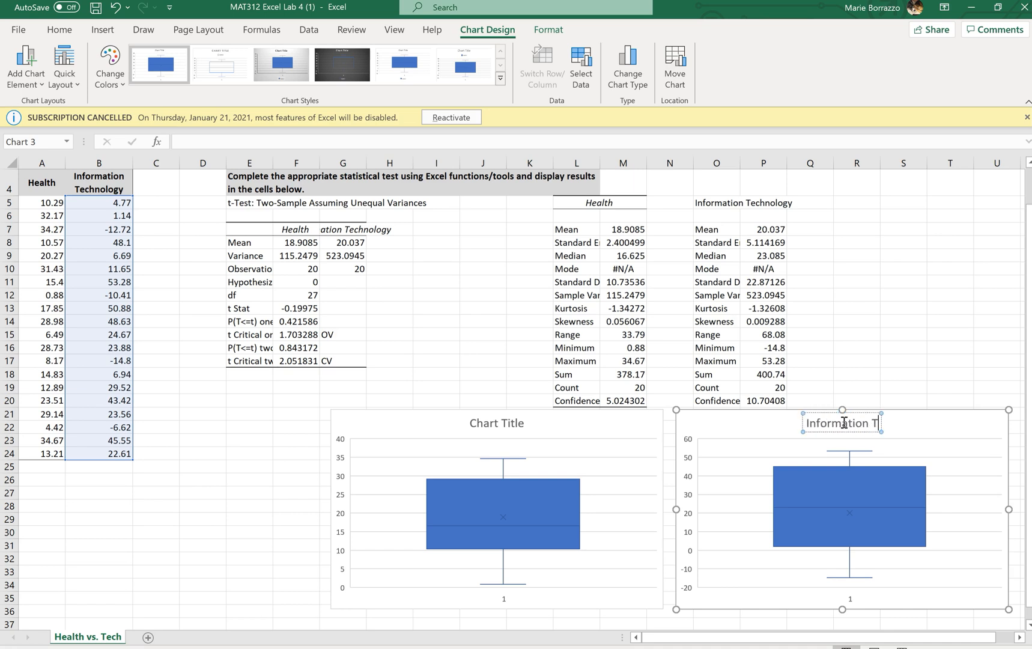
pyautogui.write('echnology')
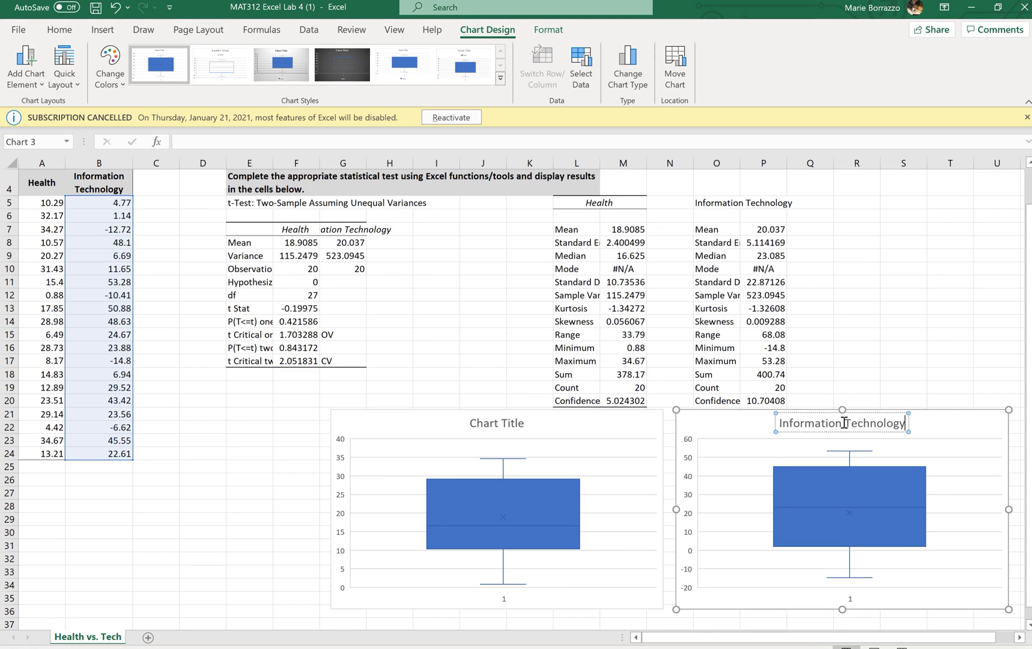
# Step: Retitle the first box-and-whisker chart "Health"
pyautogui.click(495, 424)
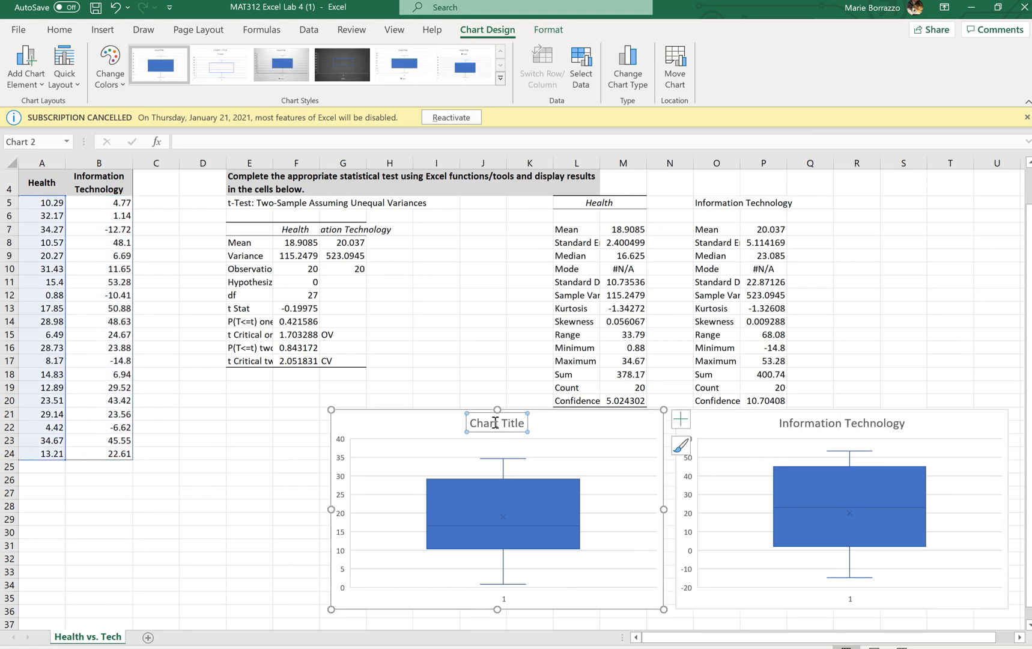
pyautogui.tripleClick(495, 424)
pyautogui.write('Health')
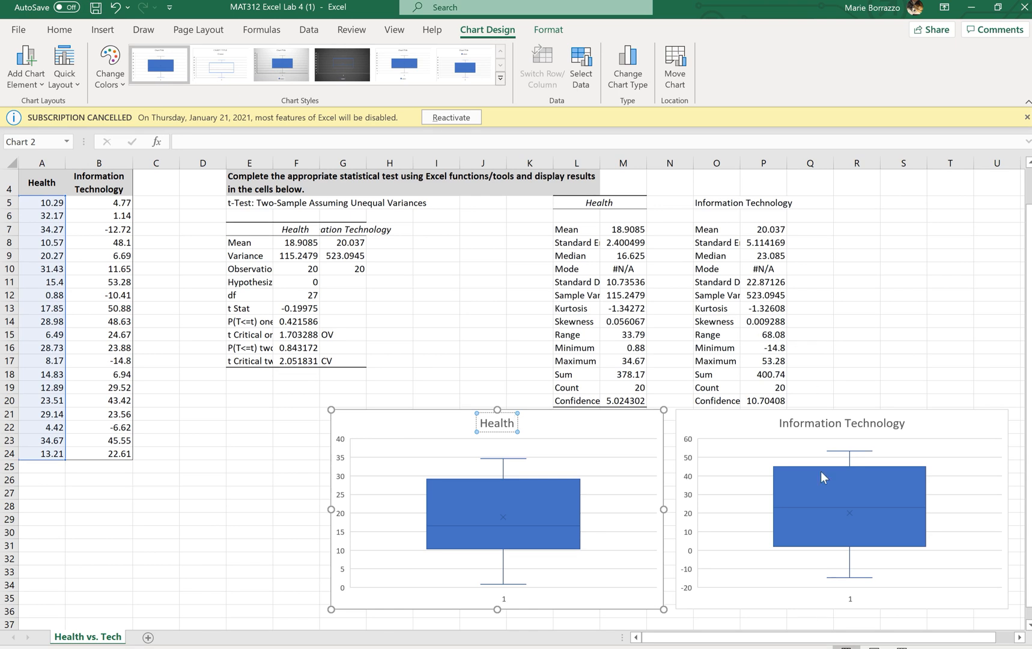
pyautogui.moveTo(830, 550)
pyautogui.moveTo(818, 467)
pyautogui.click(505, 524)
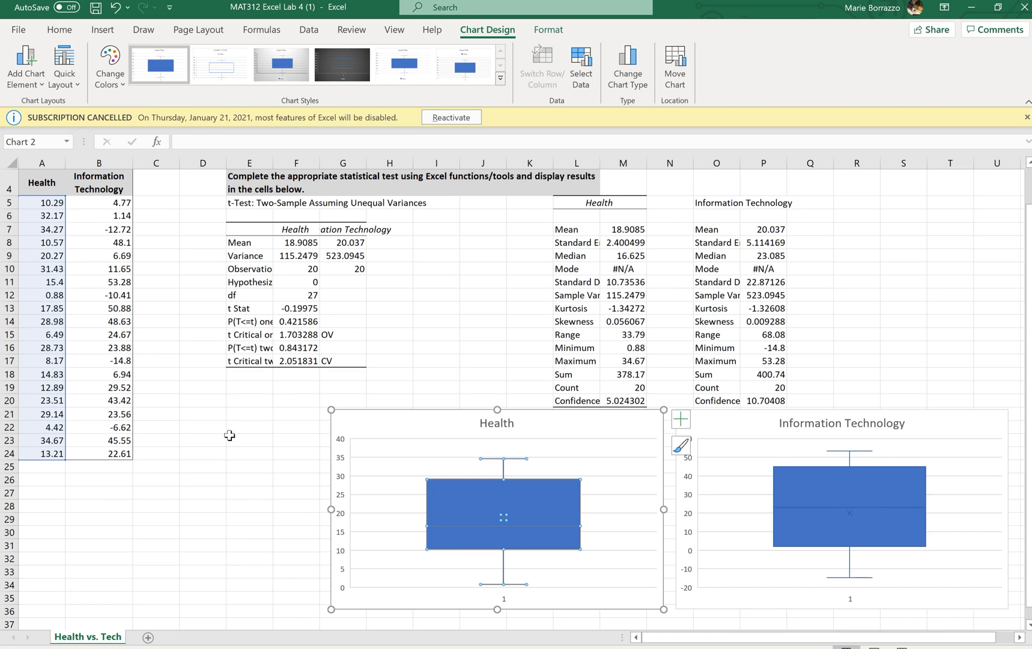
pyautogui.click(628, 403)
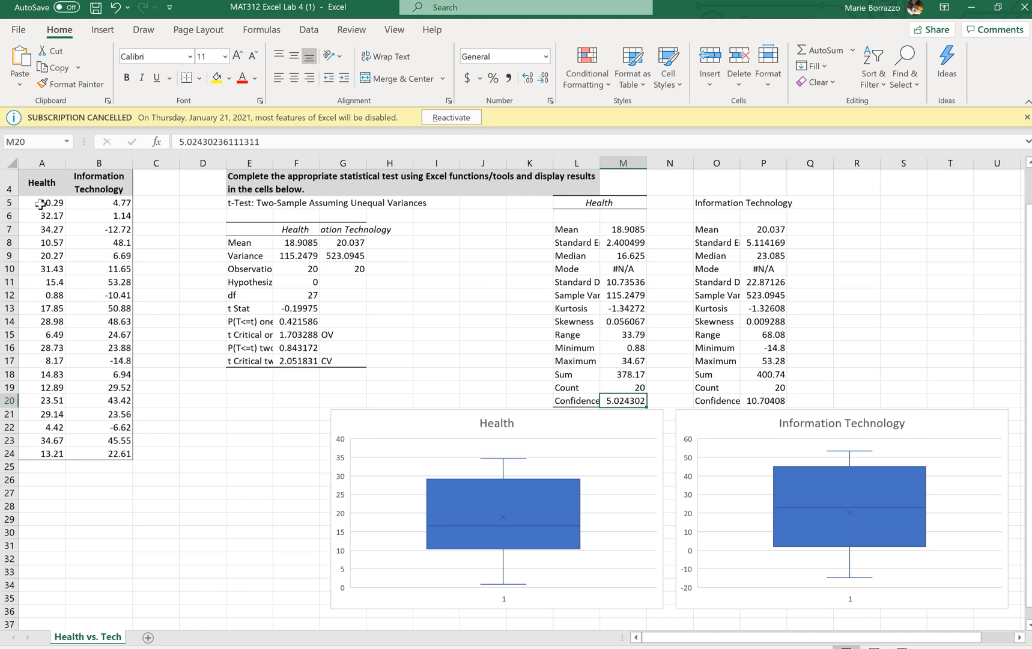
# Step: Insert a 2-D Line chart of both return columns A5:B24
pyautogui.moveTo(40, 203); pyautogui.dragTo(16, 454)
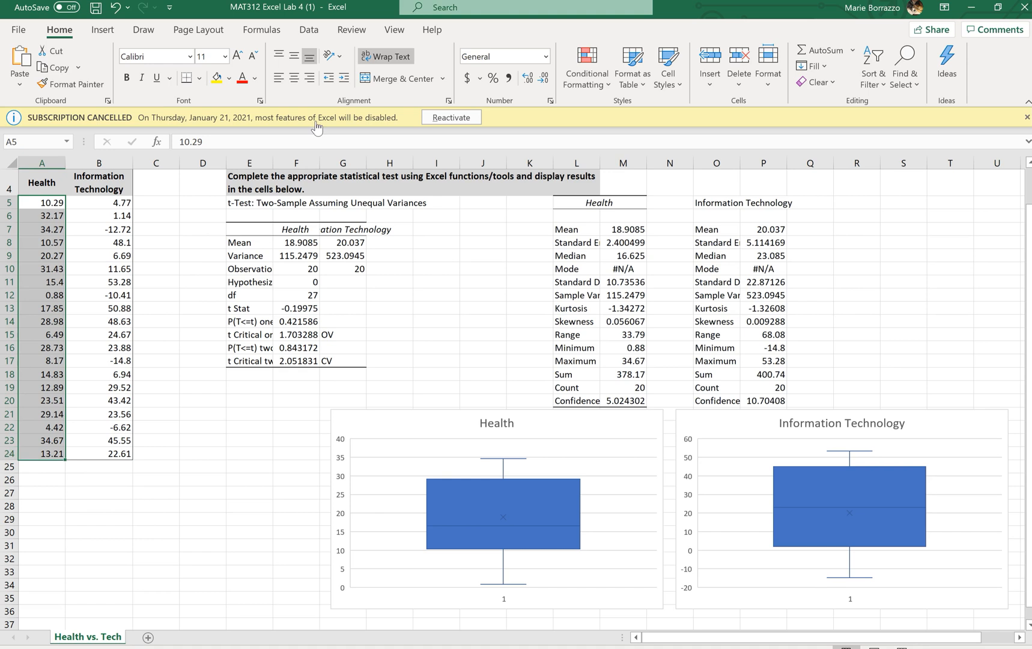
pyautogui.click(107, 30)
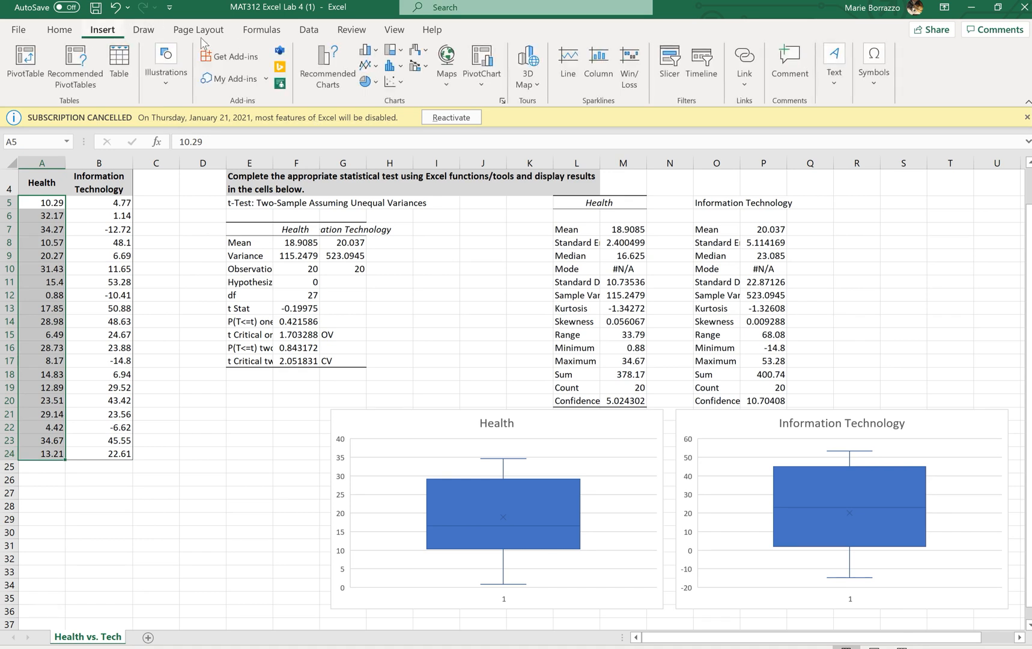
pyautogui.click(392, 84)
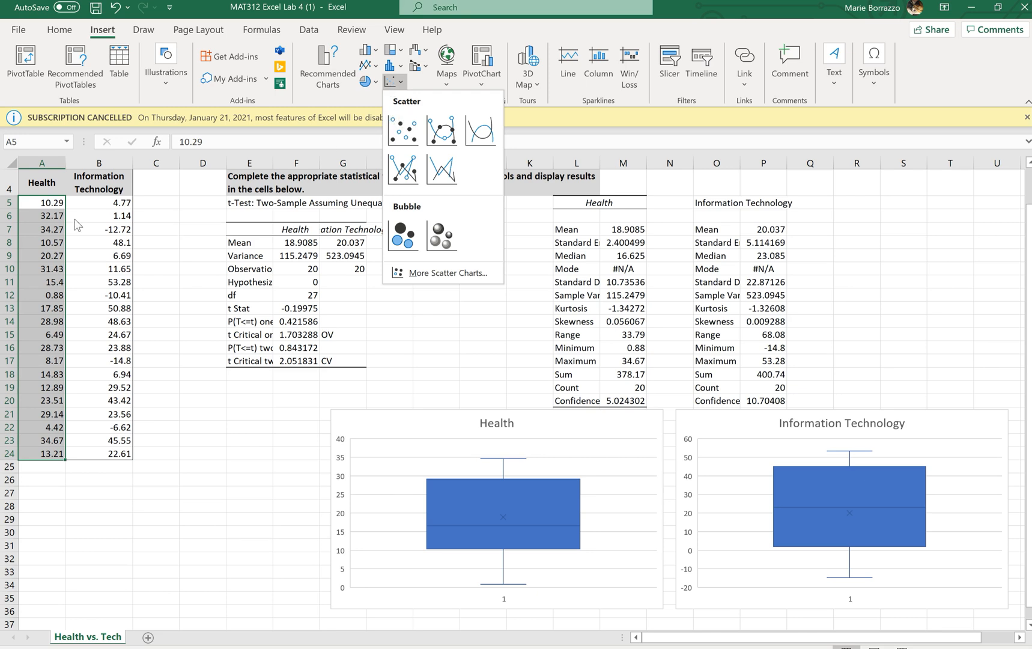
pyautogui.click(45, 207)
pyautogui.moveTo(45, 207); pyautogui.dragTo(116, 452)
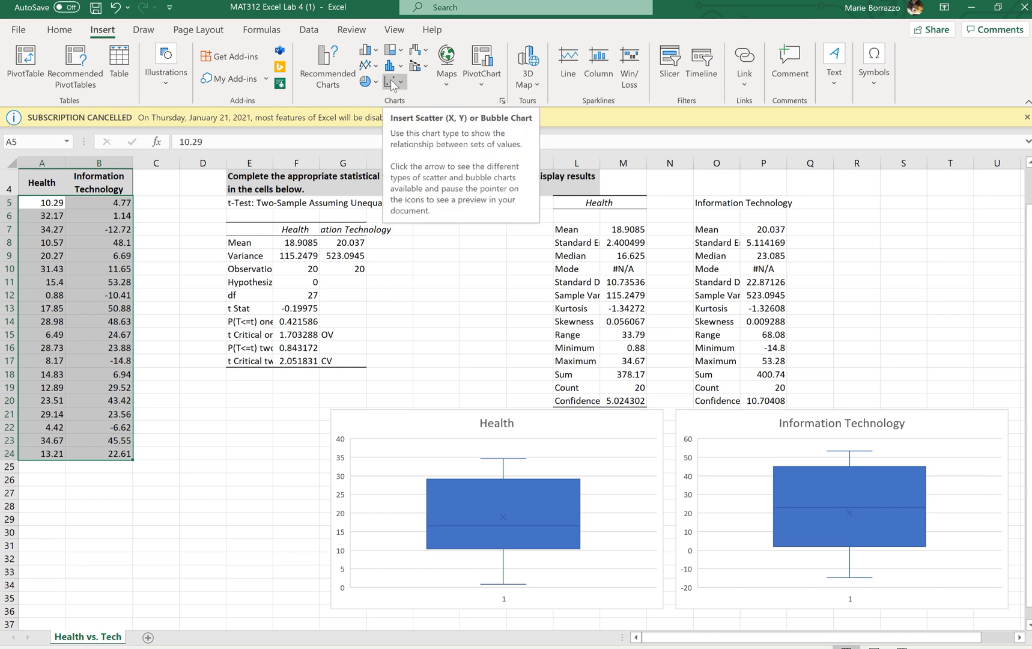
pyautogui.click(366, 64)
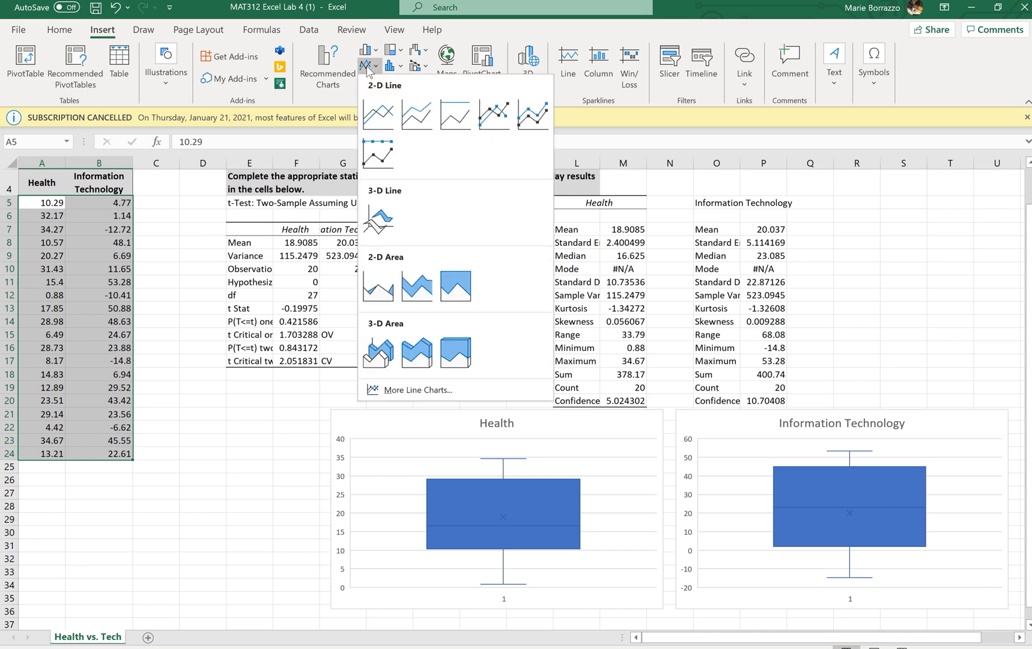
pyautogui.click(378, 114)
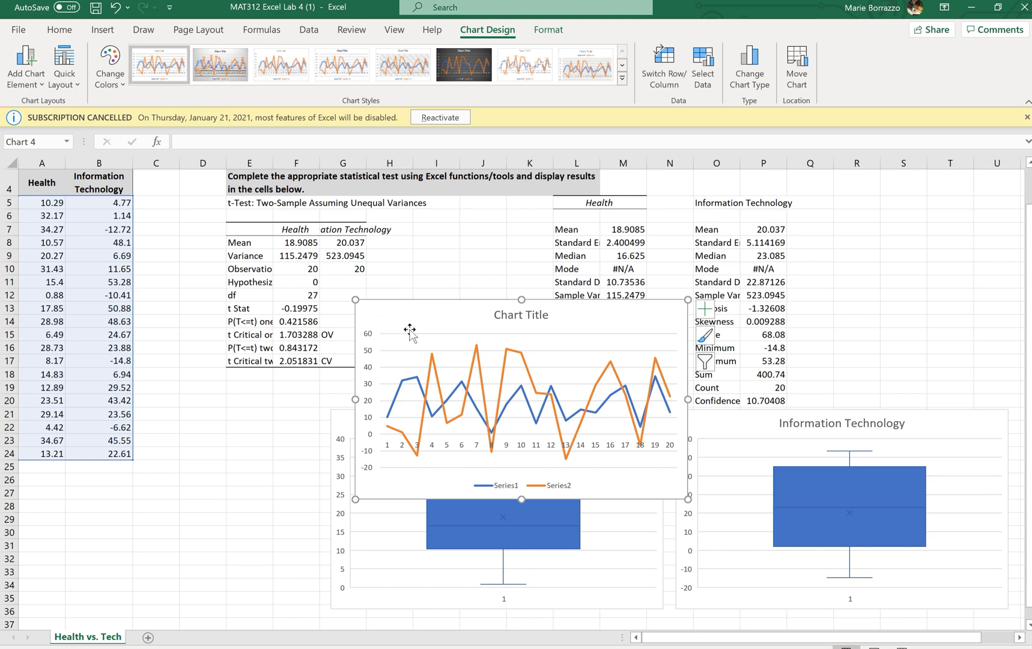
pyautogui.moveTo(433, 358)
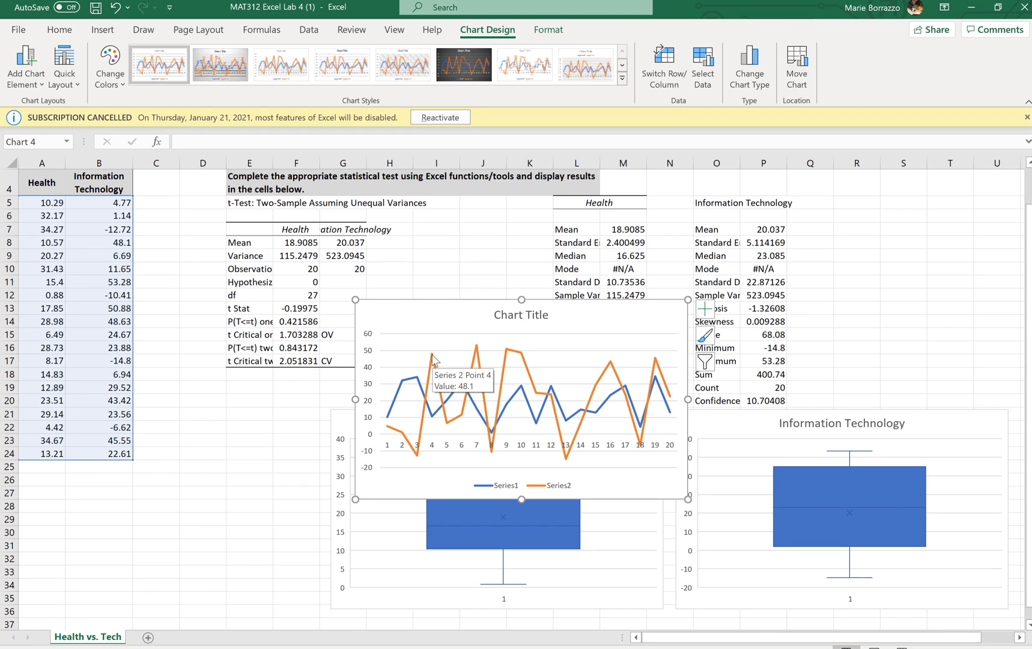
pyautogui.click(118, 244)
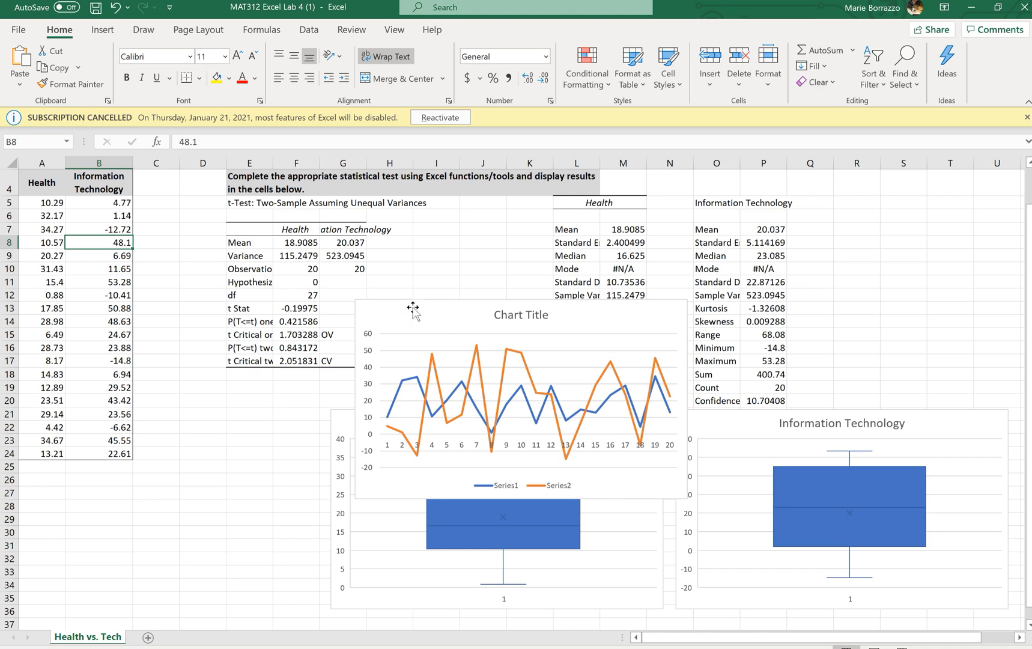
# Step: Move the line chart below the data columns and nudge the Health box chart slightly right
pyautogui.moveTo(413, 308)
pyautogui.mouseDown()
pyautogui.moveTo(270, 419)
pyautogui.moveTo(166, 473)
pyautogui.moveTo(83, 461)
pyautogui.moveTo(65, 471)
pyautogui.mouseUp()
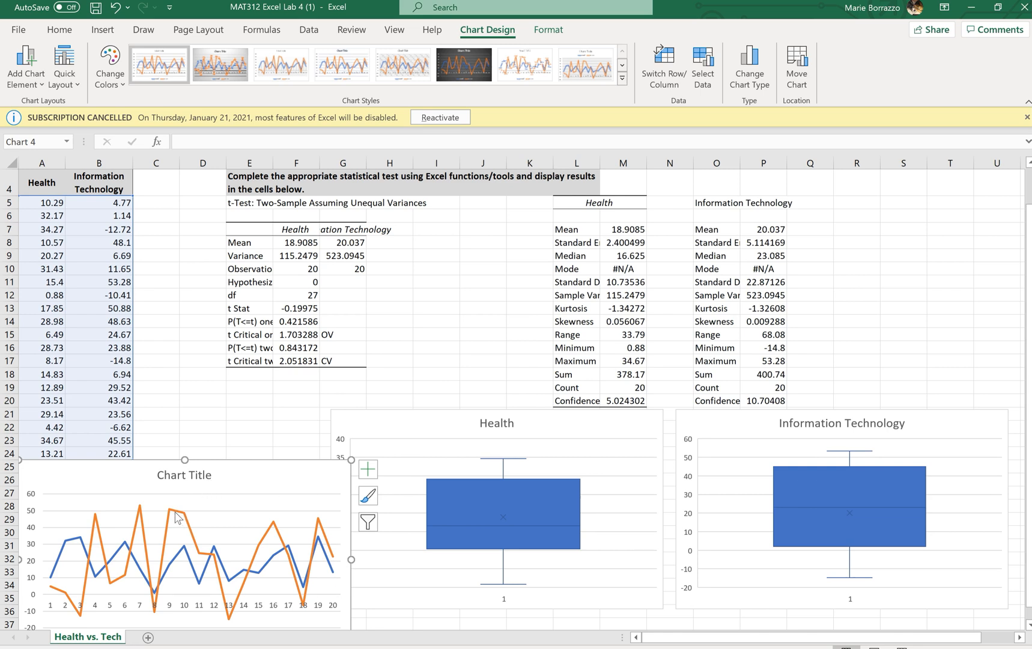
pyautogui.moveTo(172, 511)
pyautogui.moveTo(657, 432); pyautogui.dragTo(665, 436)
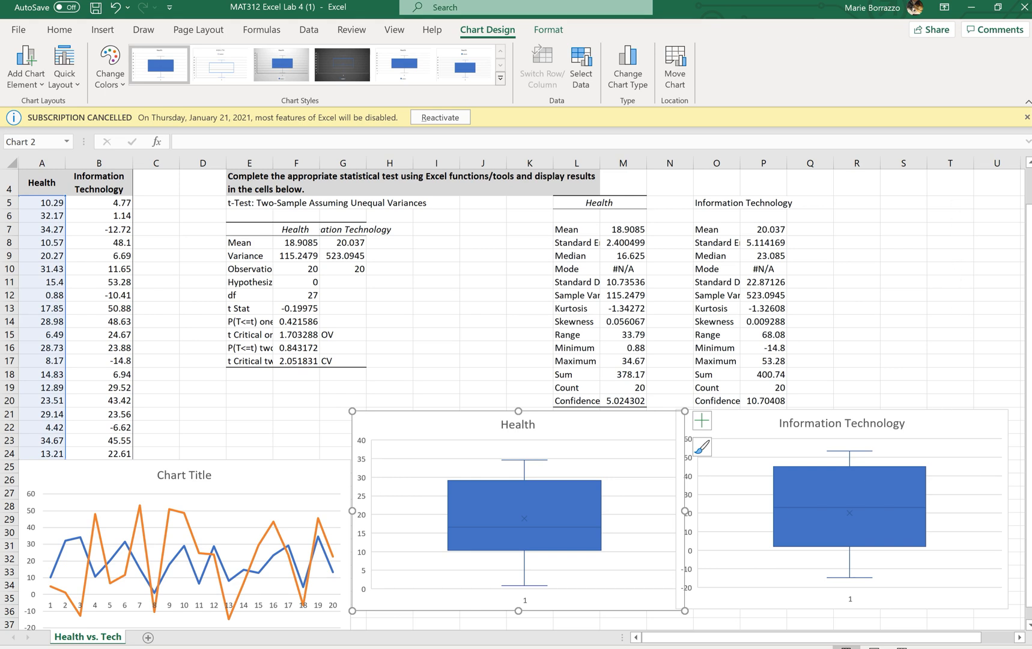
pyautogui.hotkey('alt', 'Tab')
pyautogui.hotkey('alt', 'Tab')
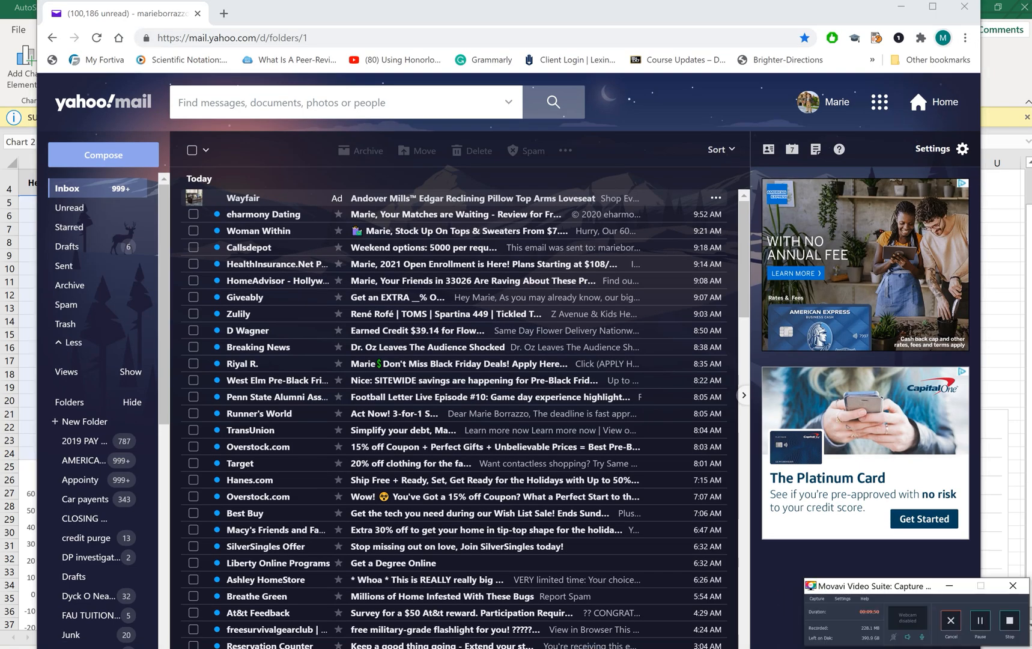